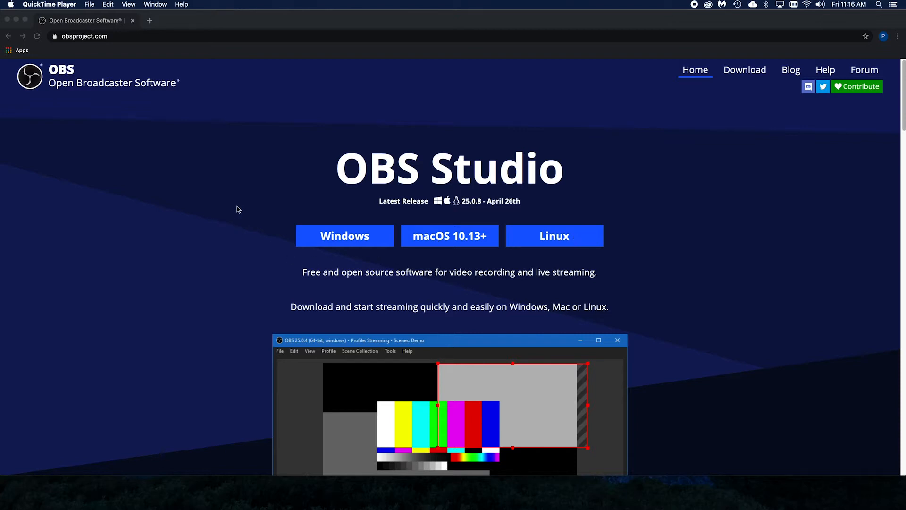
Minimize the browser window showing the OBS website and launch OBS from the desktop
scroll(238, 207, "down", 1)
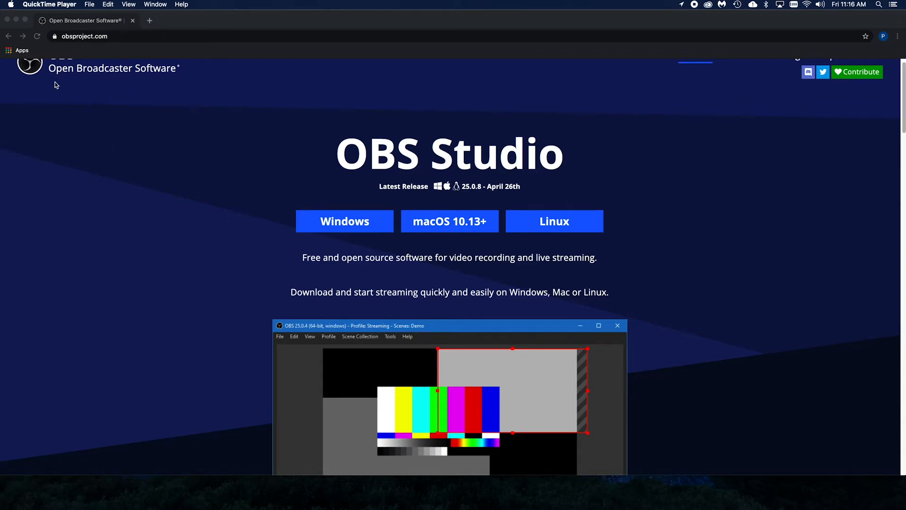
left_click(15, 20)
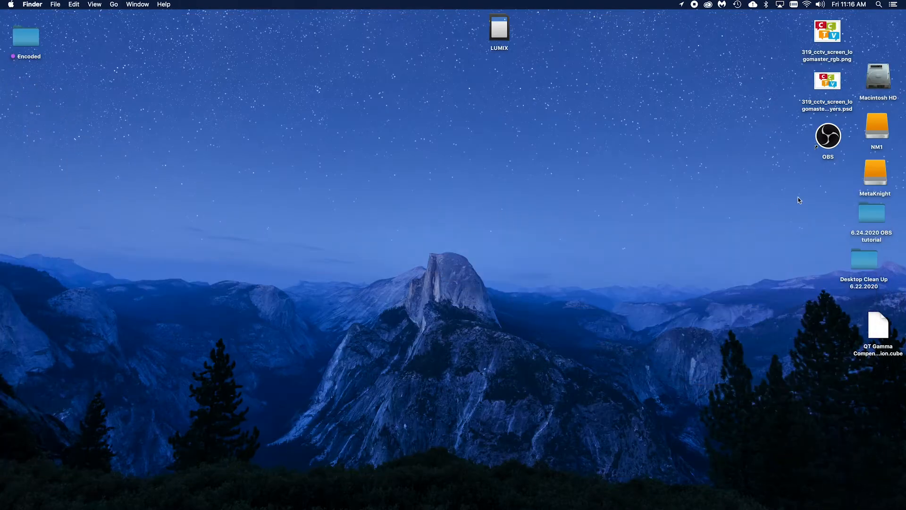
double_click(827, 137)
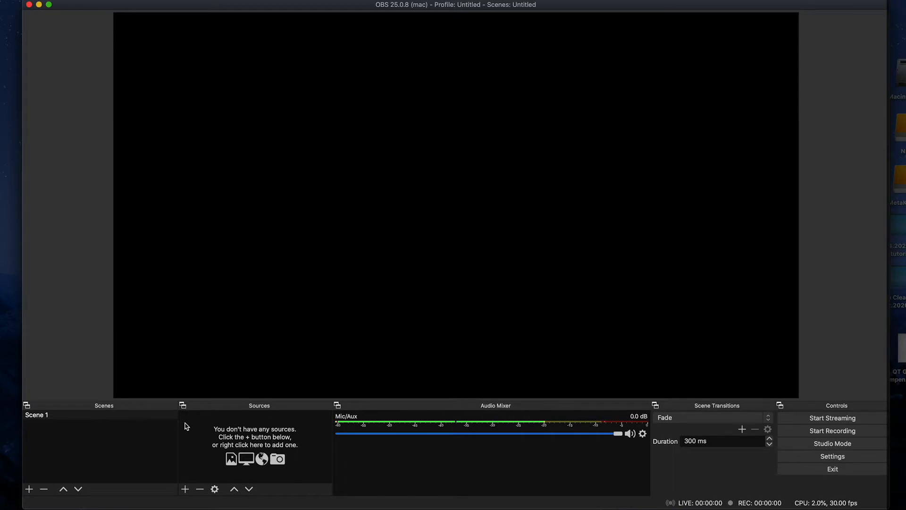
Add a new image source named CCTV to Scene 1
left_click(32, 417)
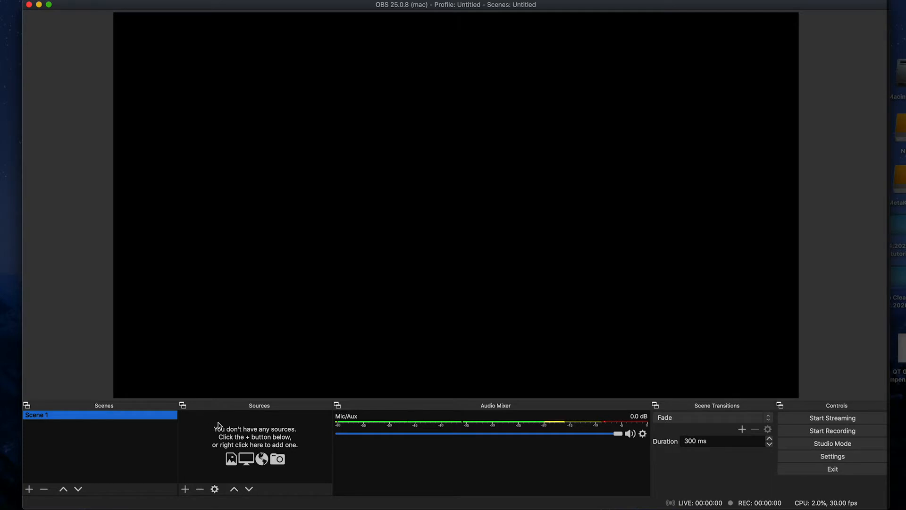
left_click(185, 489)
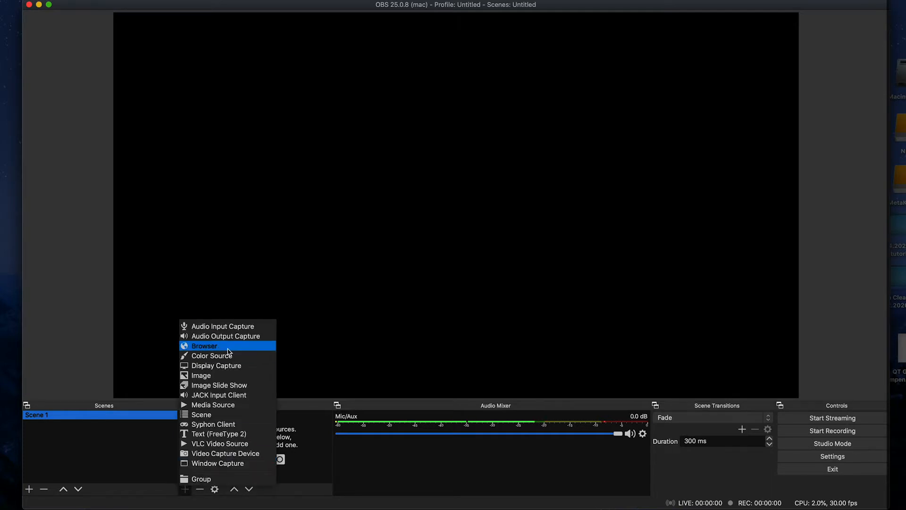
left_click(229, 376)
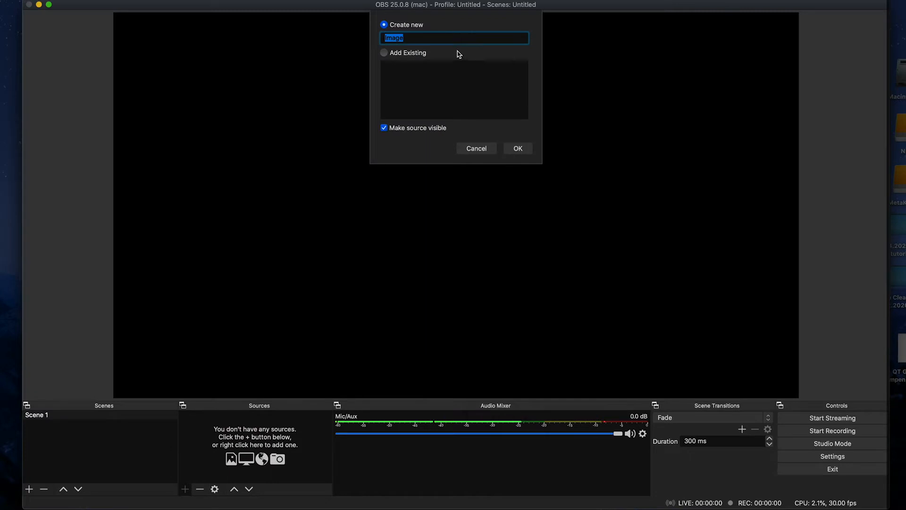
type("CCTV")
left_click(518, 149)
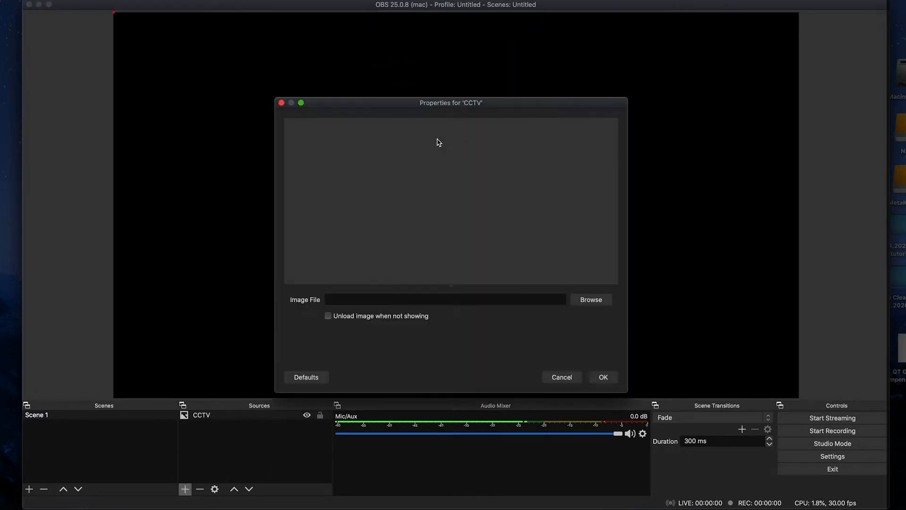
Load 319_cctv_screen_logomaster_rgb.png from the Desktop as the CCTV source's image file
left_click(585, 301)
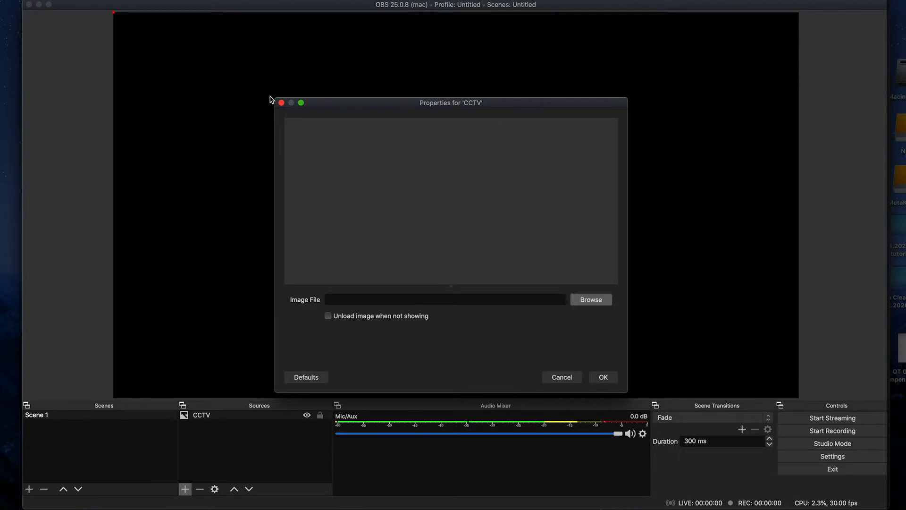
left_click(268, 124)
left_click(406, 169)
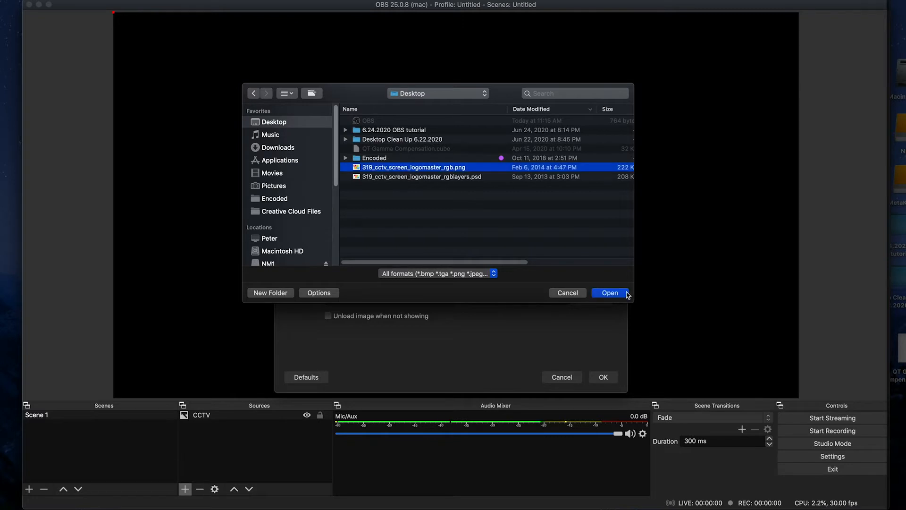
left_click(609, 293)
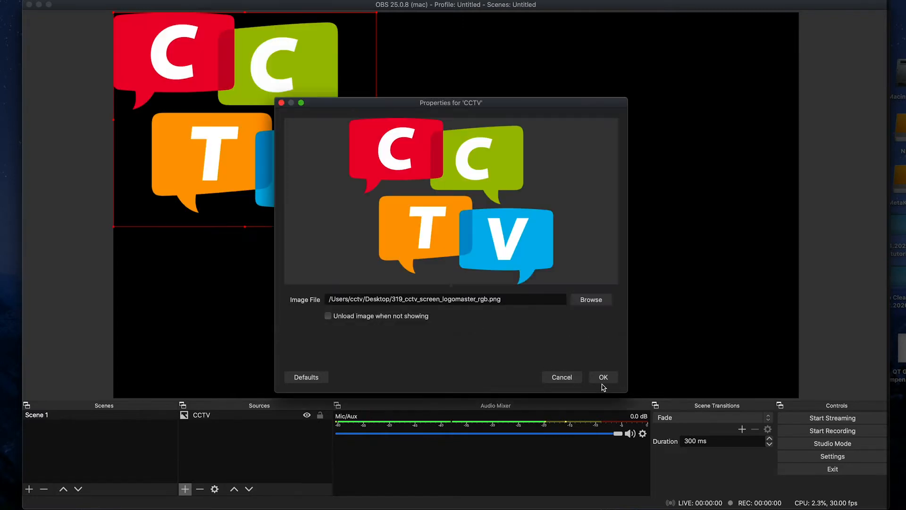
left_click(603, 377)
Shrink the CCTV logo and place it in the lower-right corner of the canvas
left_click(213, 415)
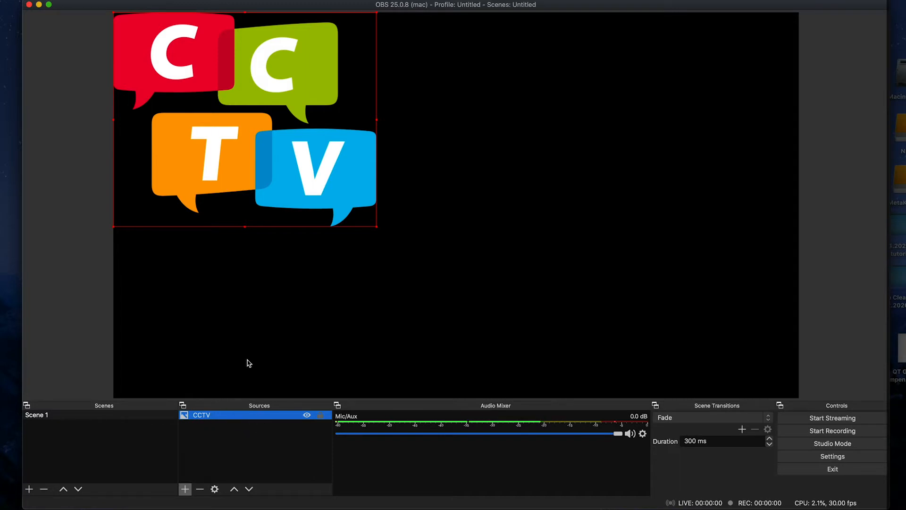
left_click_drag(245, 53, 441, 117)
left_click_drag(606, 279, 449, 155)
left_click_drag(371, 102, 708, 315)
left_click(256, 450)
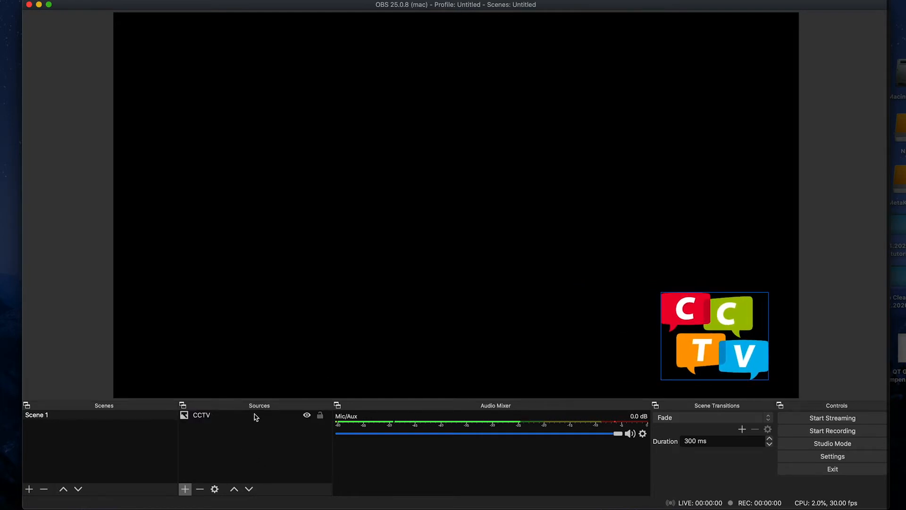
Add a Video Capture Device source that uses the FaceTime HD Camera (Built-in) with the 1280x720 preset
left_click(186, 490)
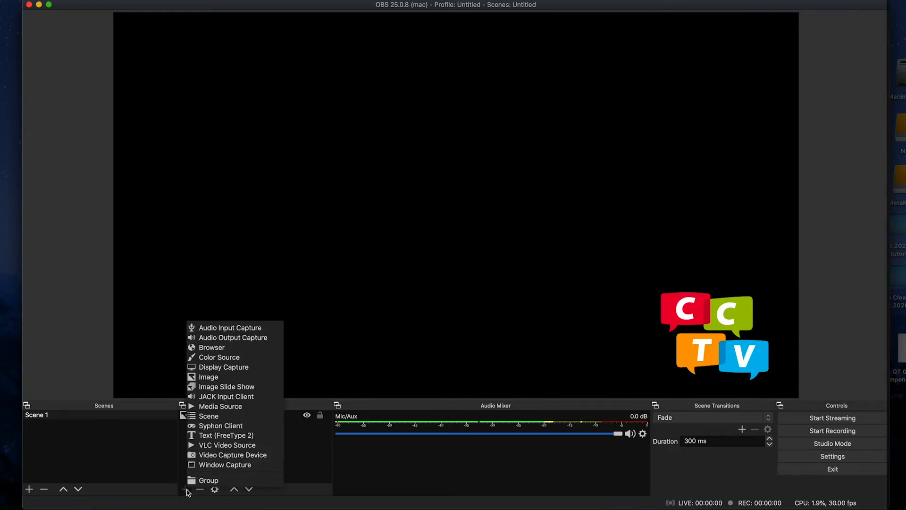
left_click(233, 455)
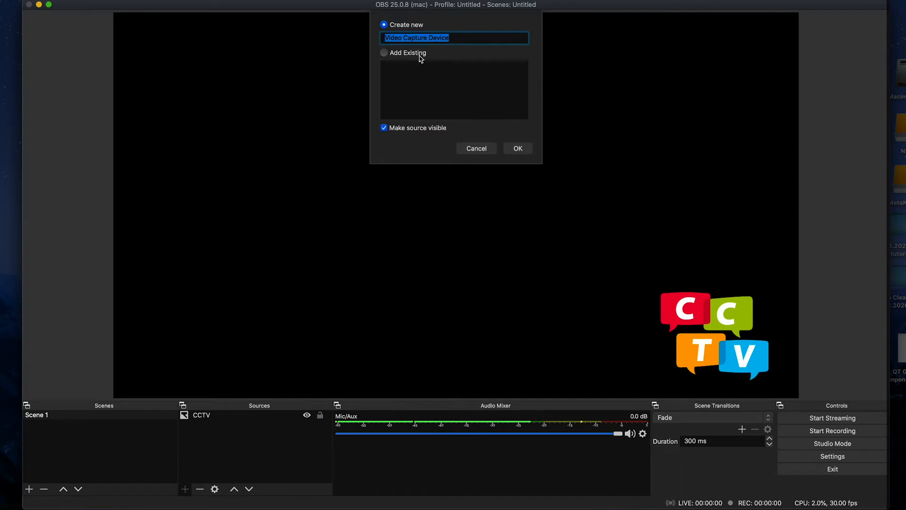
left_click(518, 148)
left_click(391, 298)
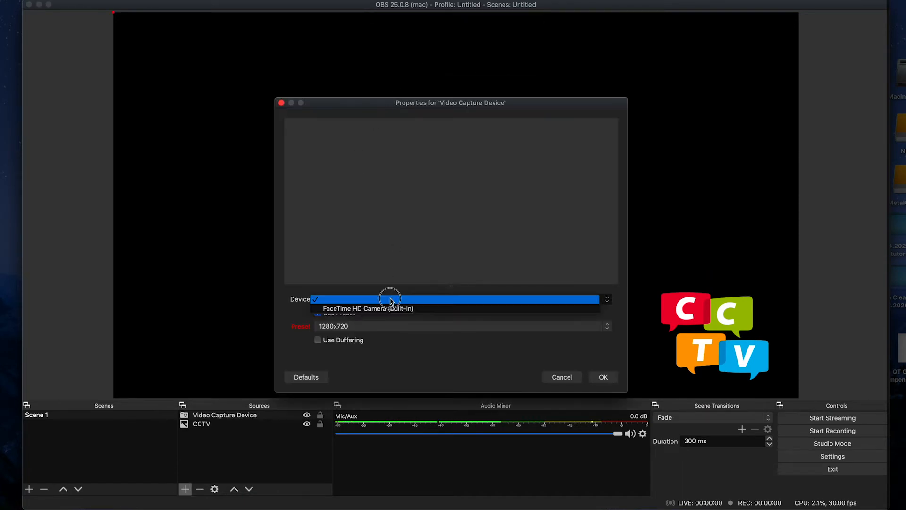
left_click(400, 309)
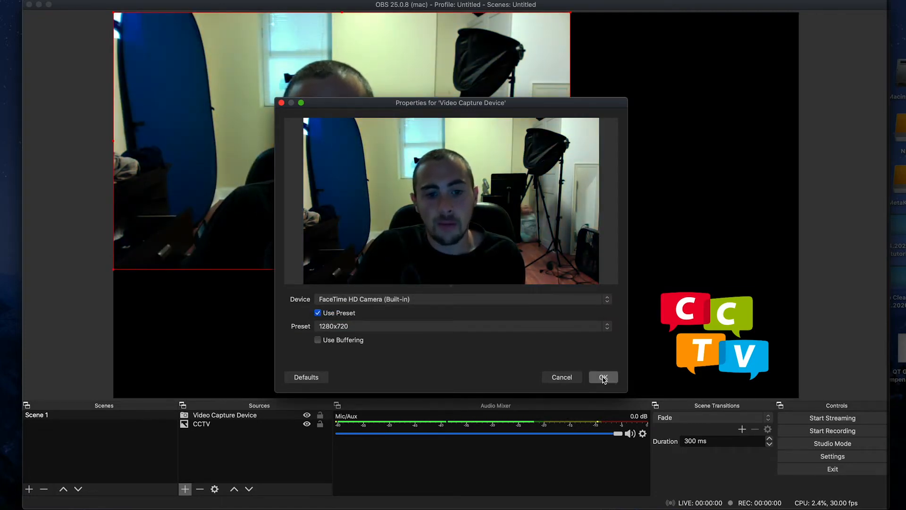
left_click(519, 327)
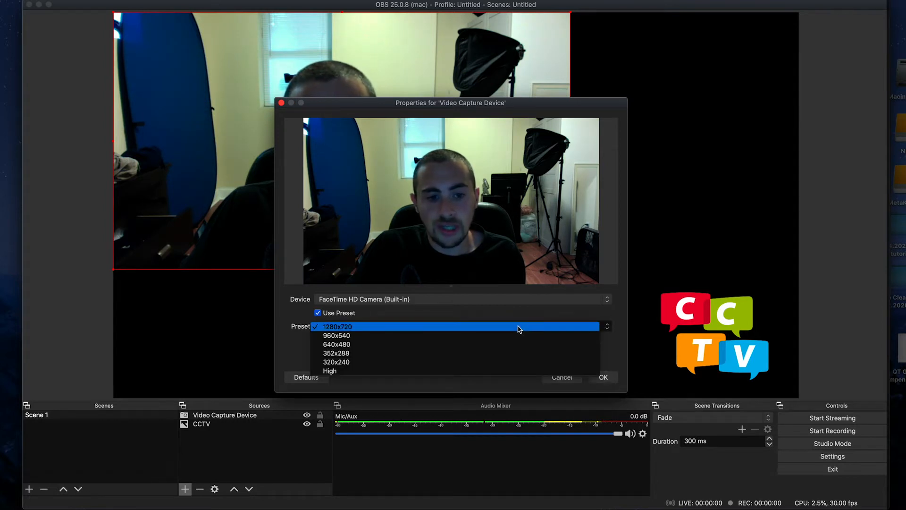
left_click(425, 316)
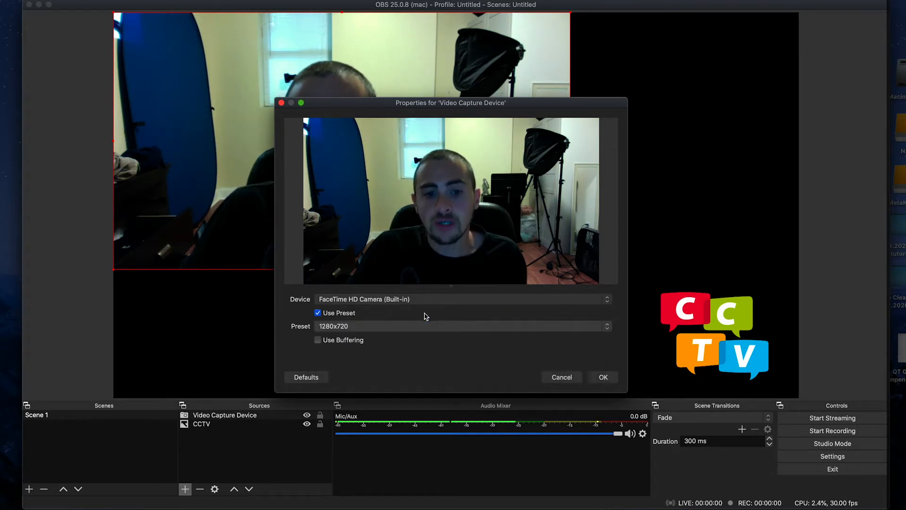
left_click(602, 377)
Enlarge the camera image to fill the whole canvas and move the CCTV logo above it in the source order
mouse_move(383, 150)
left_mouse_down()
mouse_move(430, 178)
mouse_move(472, 182)
mouse_move(376, 149)
left_mouse_up()
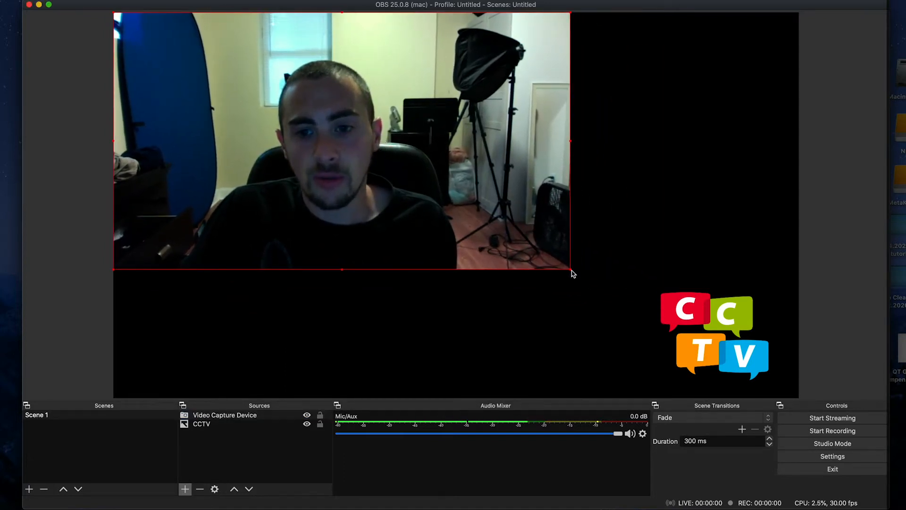
left_click_drag(572, 271, 799, 398)
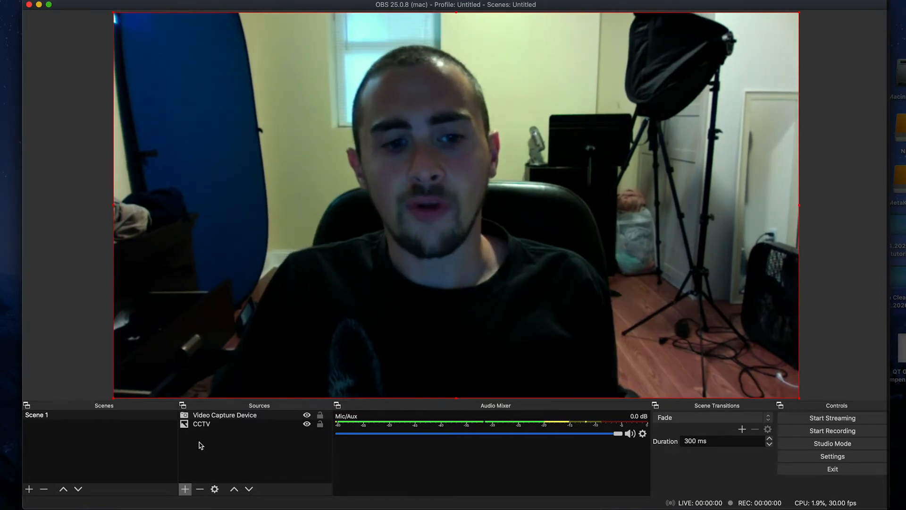
left_click(208, 425)
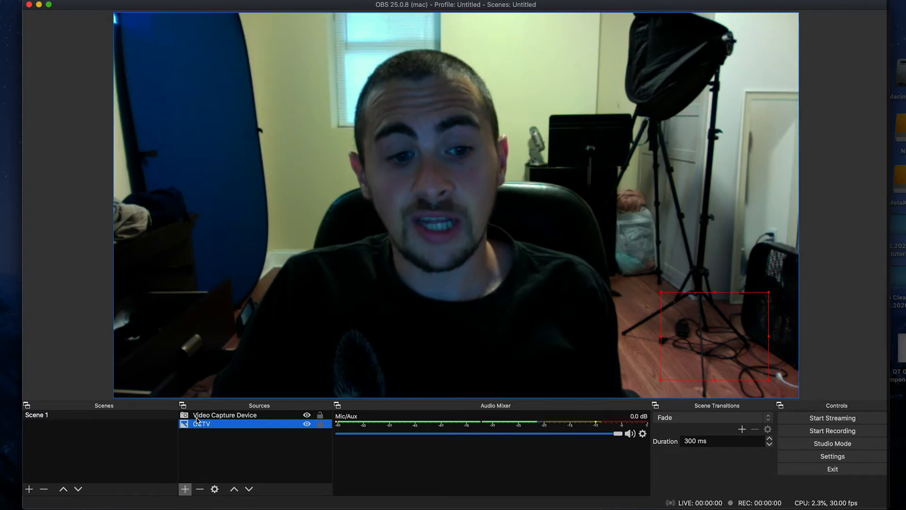
left_click(238, 415)
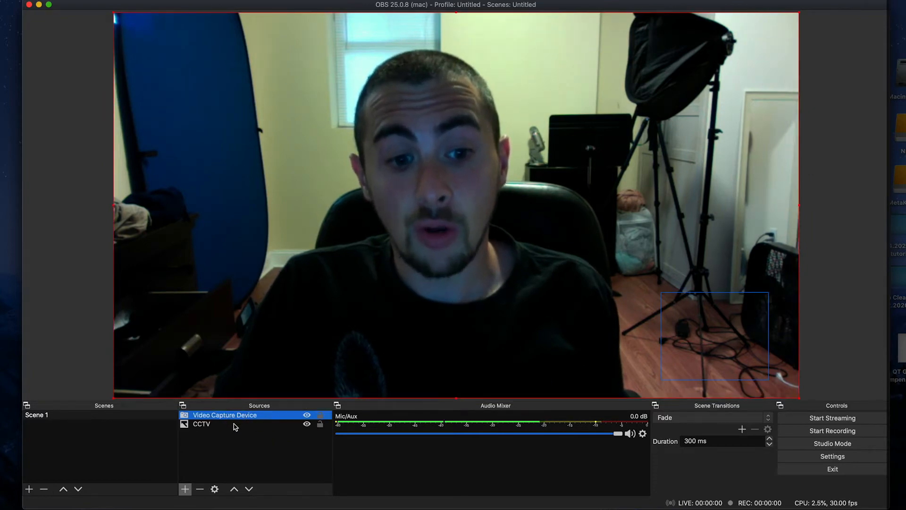
left_click(234, 425)
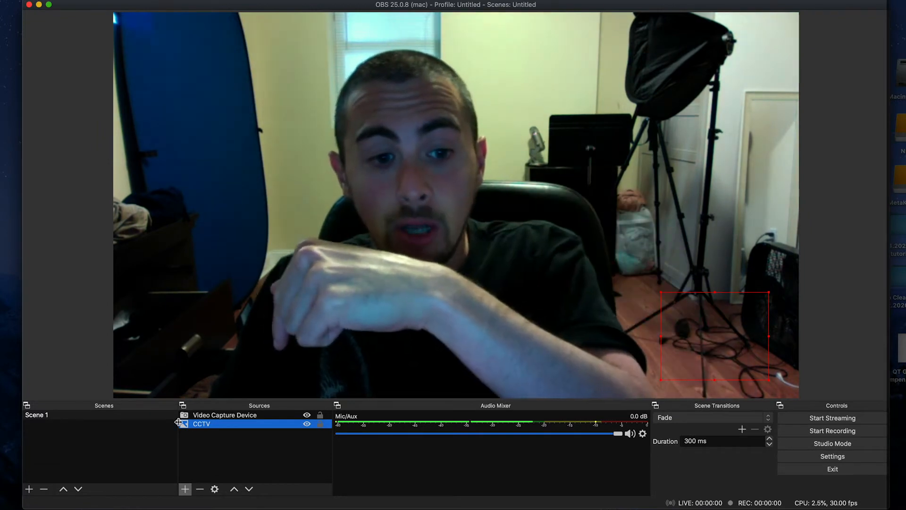
left_click(234, 489)
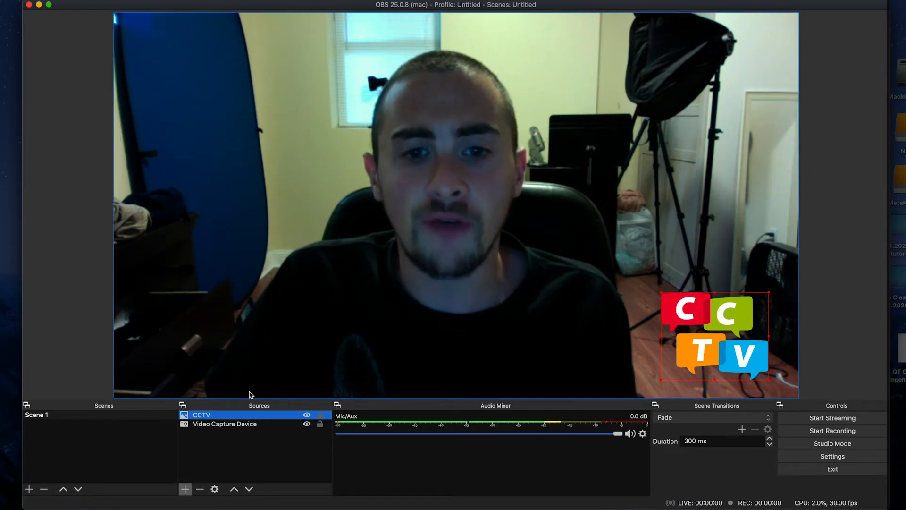
Move the Video Capture Device source above CCTV and shrink the camera image into the upper-left part of the canvas
left_click(210, 427)
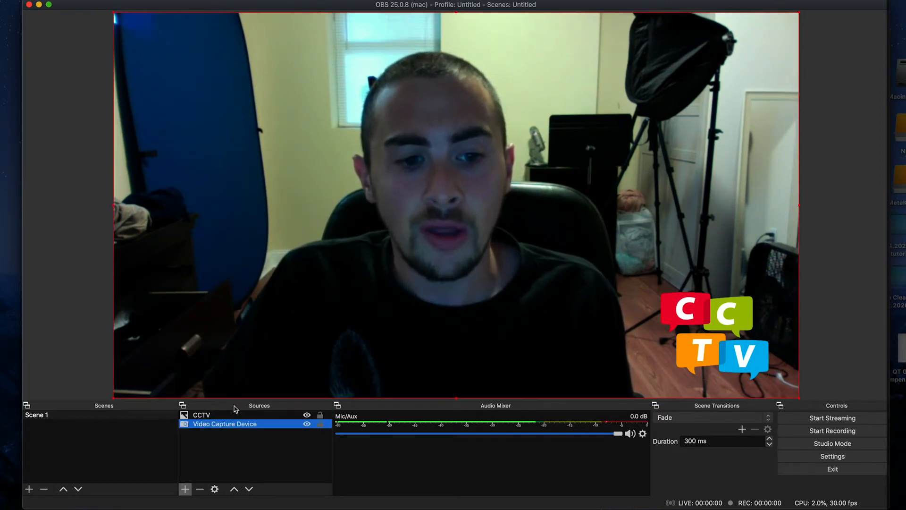
left_click(233, 489)
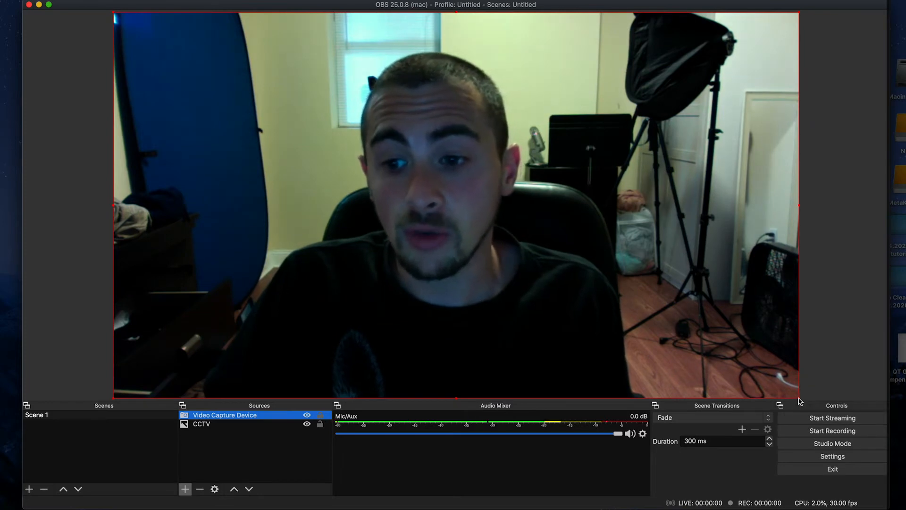
left_click_drag(798, 397, 624, 300)
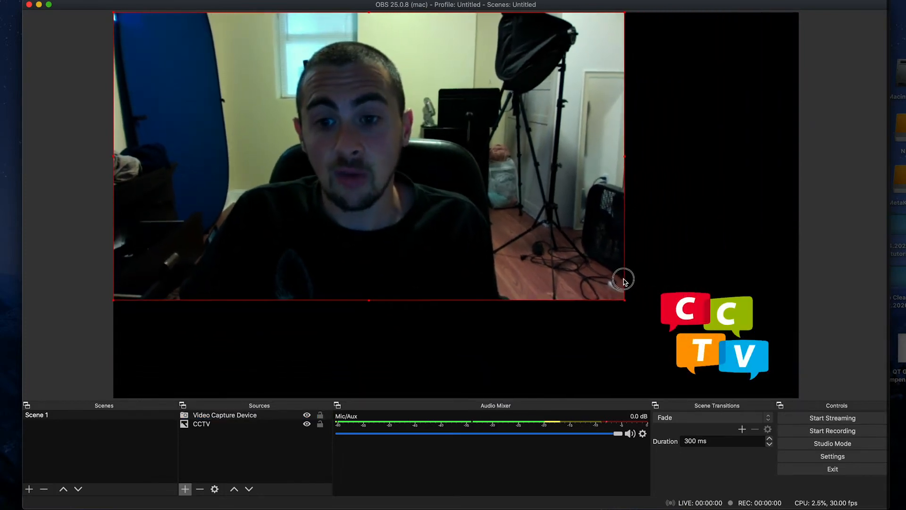
mouse_move(374, 200)
left_mouse_down()
mouse_move(380, 232)
mouse_move(360, 198)
mouse_move(366, 215)
left_mouse_up()
left_click(273, 456)
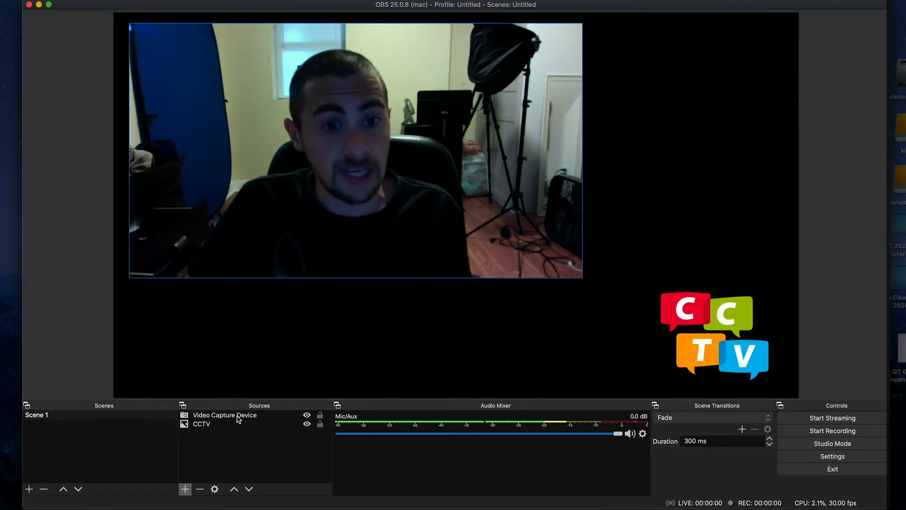
Switch the Video Capture Device source's visibility off and on again, and remove the source from the scene
left_click(307, 416)
left_click(307, 416)
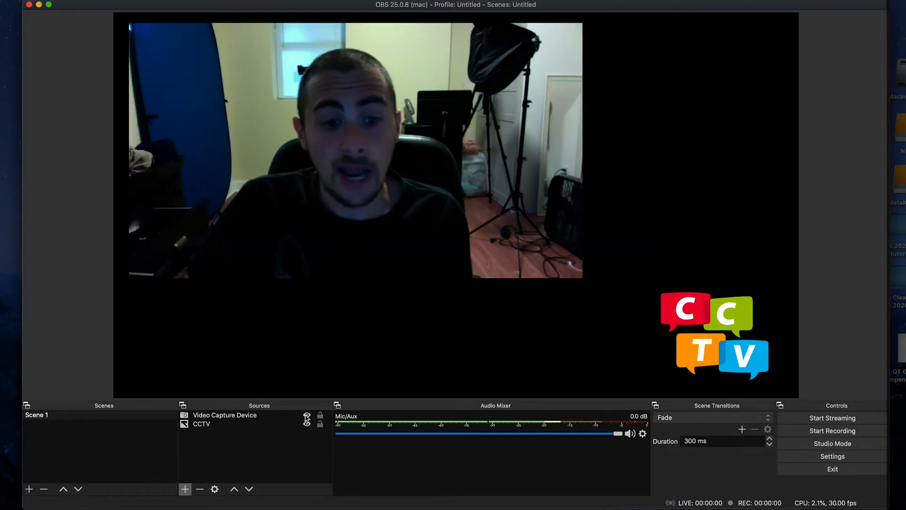
left_click(240, 417)
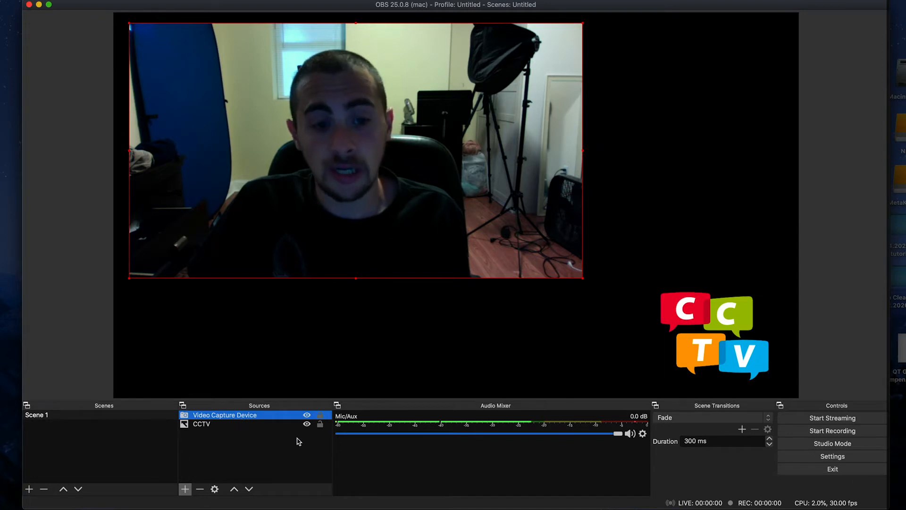
left_click(200, 490)
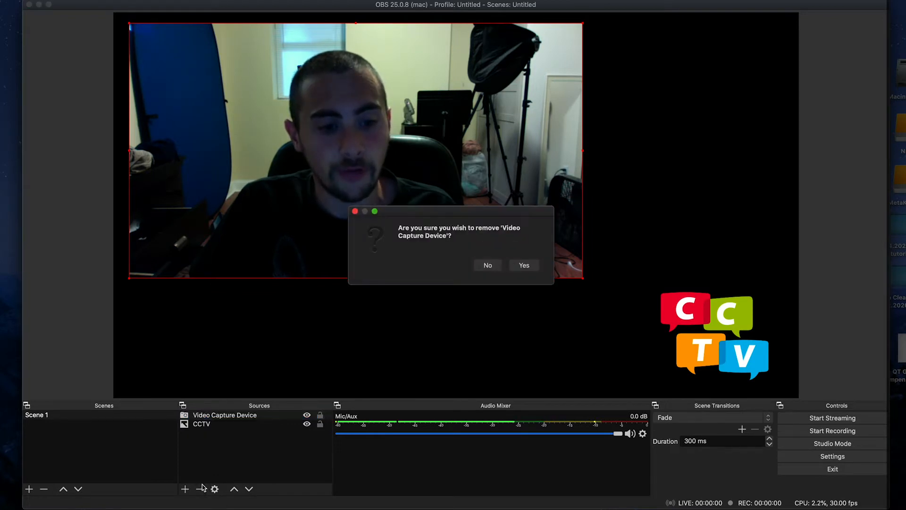
left_click(521, 268)
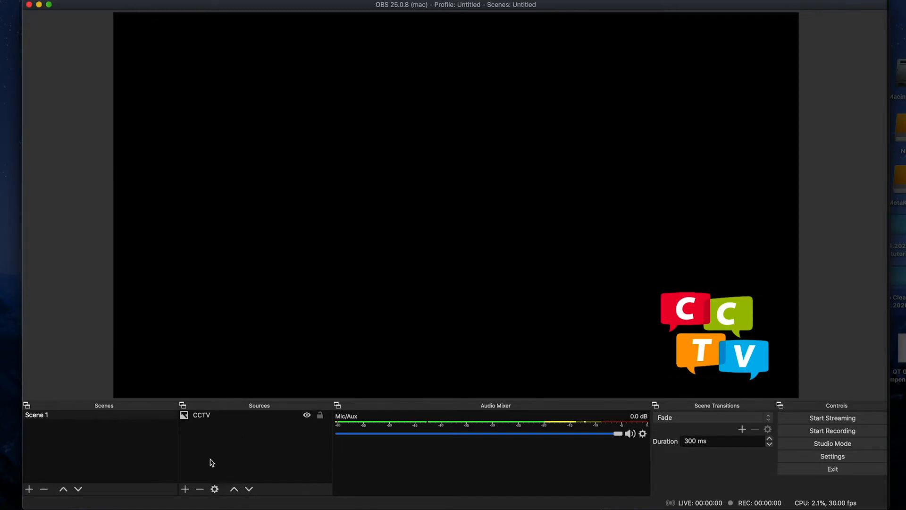
Add a Text (FreeType 2) source named Hi CCTV! that displays the text "Hi CCTV!"
left_click(205, 415)
left_click(214, 451)
left_click(185, 490)
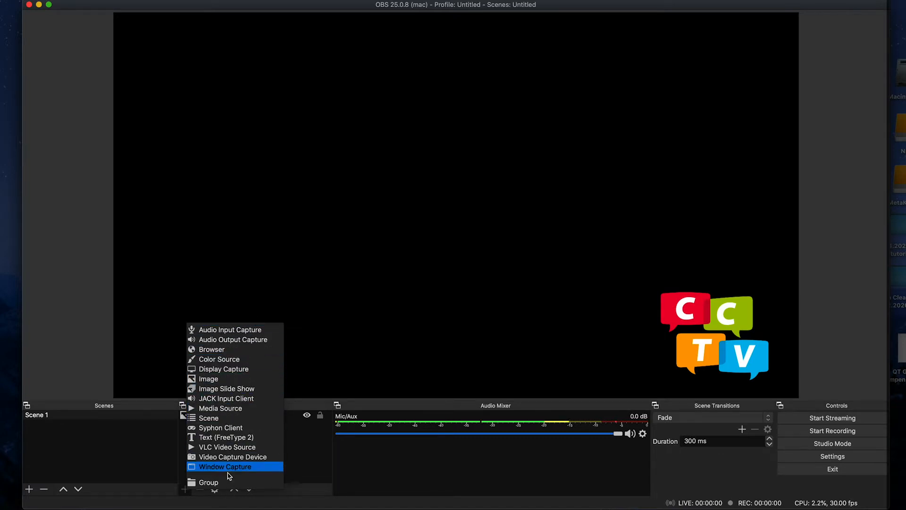
left_click(214, 436)
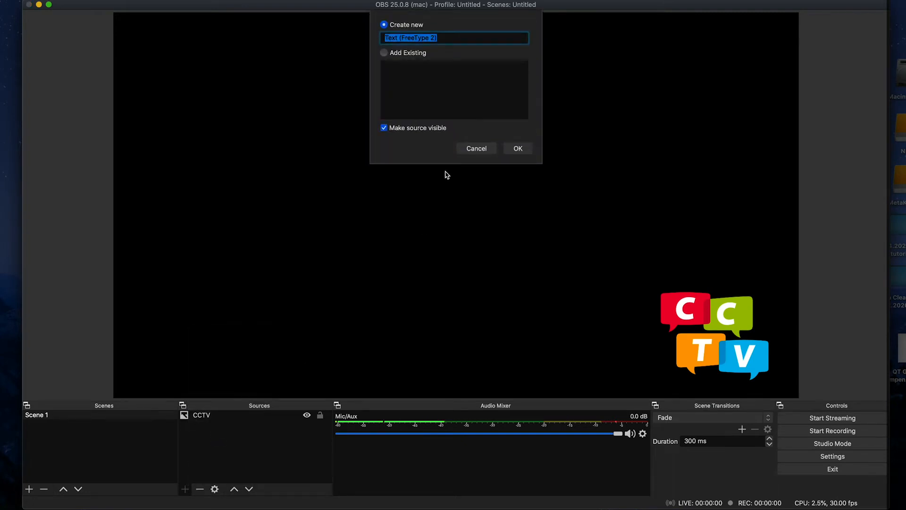
type("Hi CCTV!")
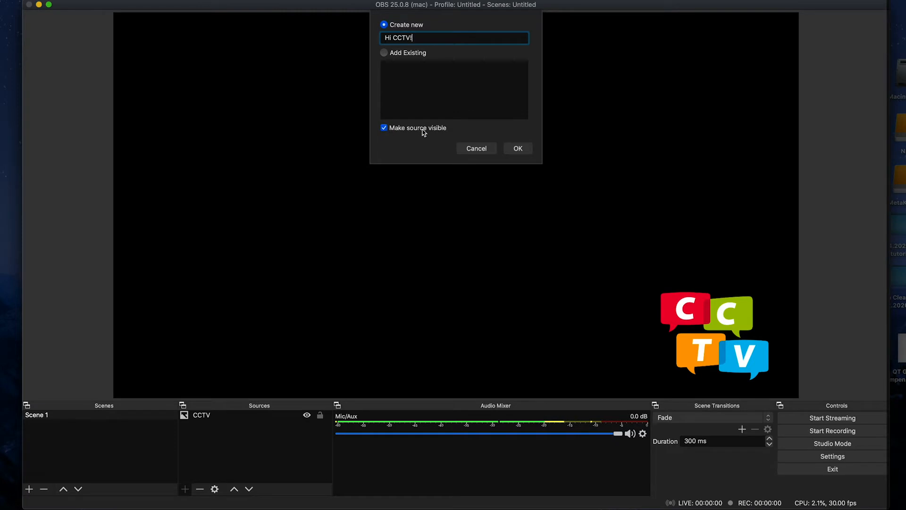
left_click(520, 149)
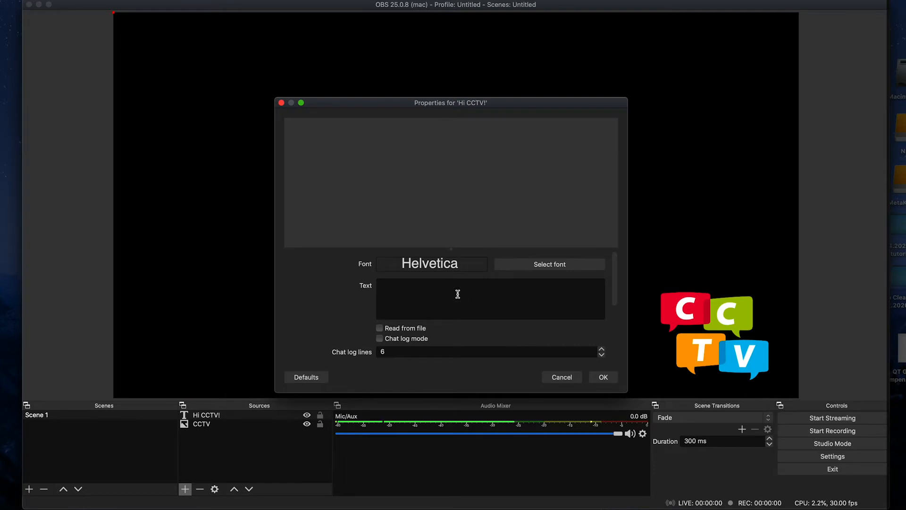
type("H")
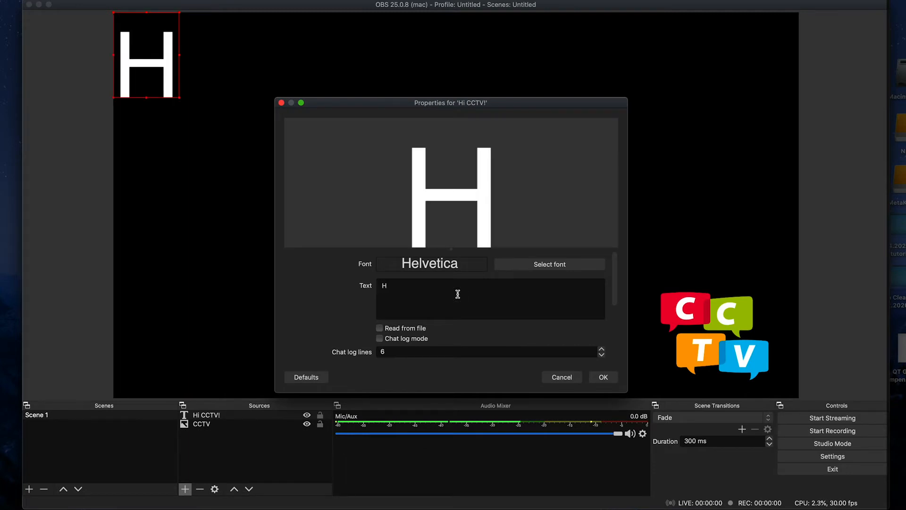
type("i CCTV")
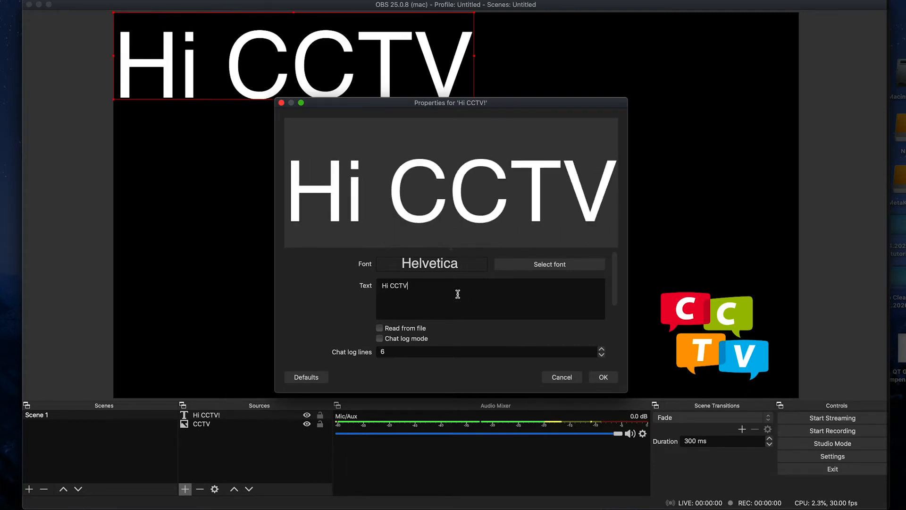
type("!")
Set the text's font to Helvetica Regular at size 96, apply the Strikeout effect, and accept the source properties
left_click(508, 268)
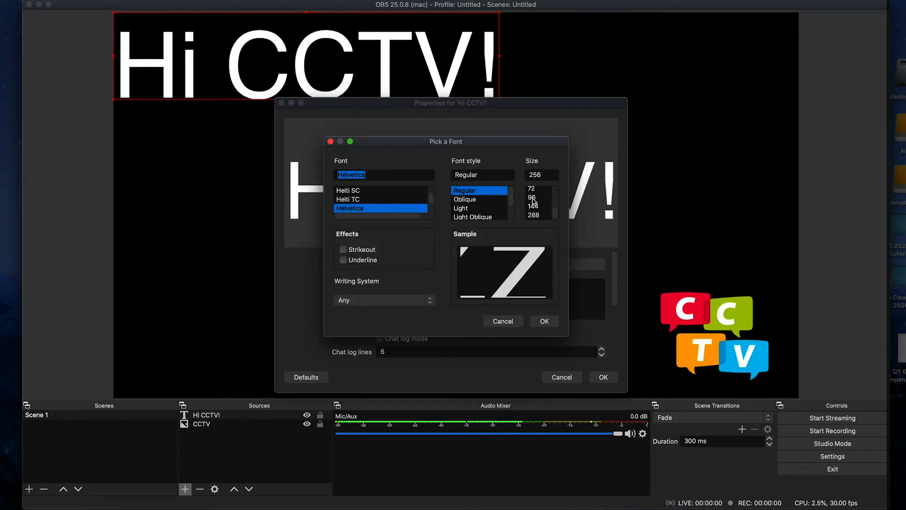
left_click(531, 197)
left_click(544, 320)
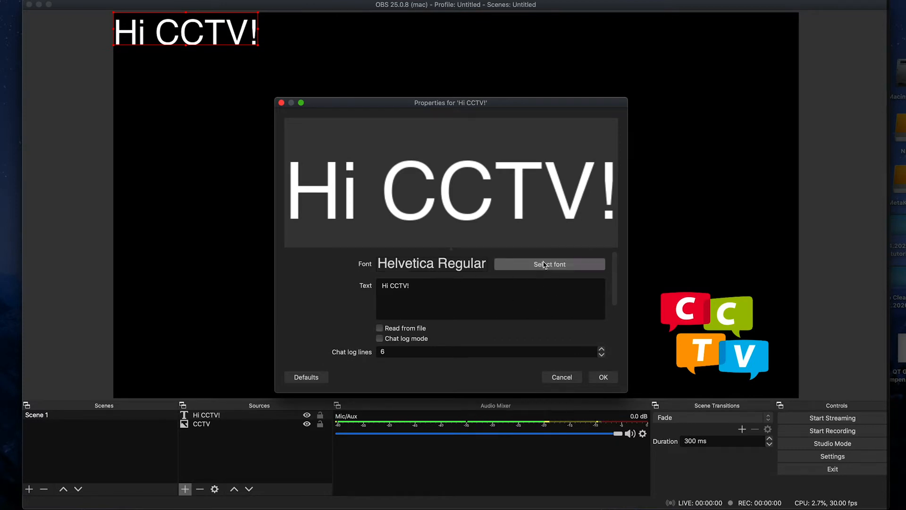
left_click(502, 264)
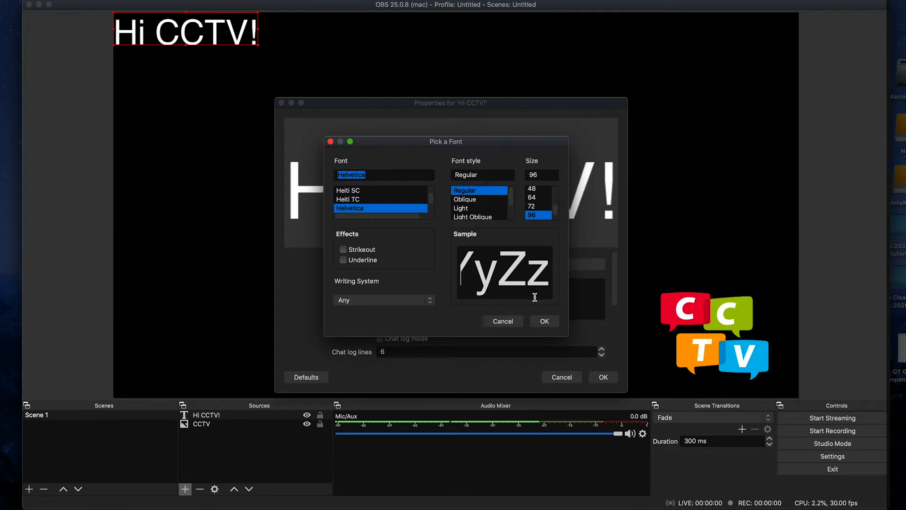
left_click(343, 250)
left_click(544, 322)
left_click(602, 376)
Move the Hi CCTV! text to the middle of the canvas and deselect it
left_click_drag(210, 32, 473, 191)
left_click(229, 466)
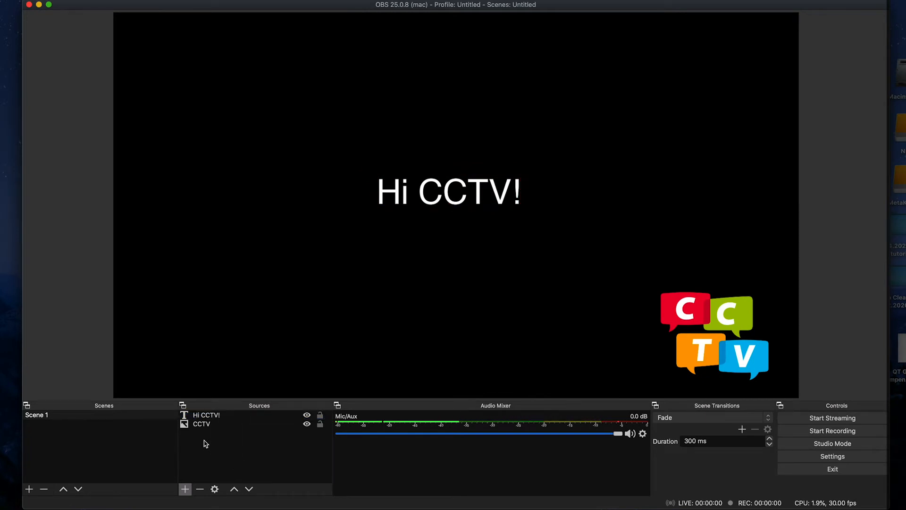
Add a new scene named Scene 2, then switch to Scene 1 and back to Scene 2
left_click(55, 416)
left_click(198, 437)
left_click(81, 417)
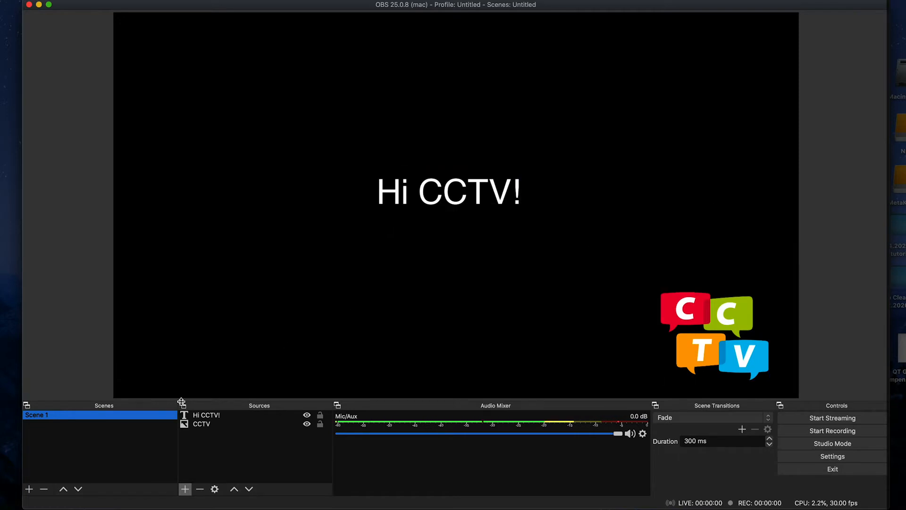
left_click(28, 489)
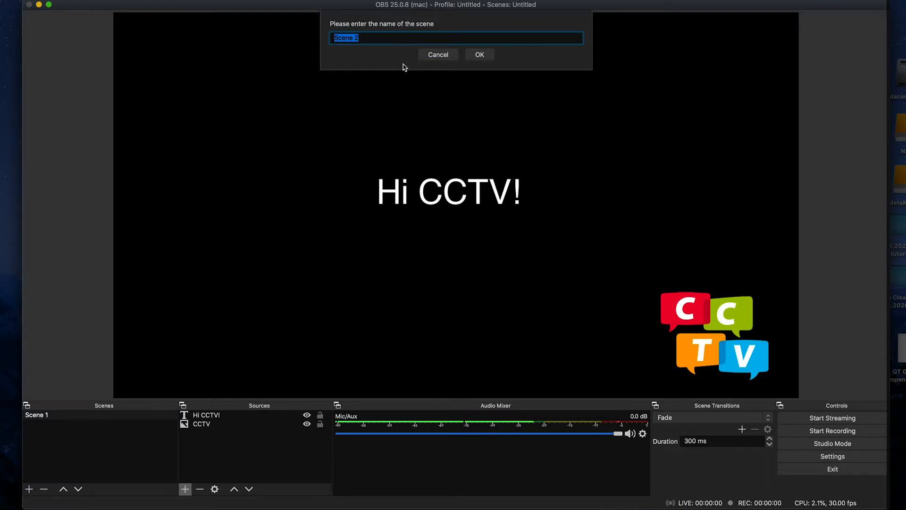
left_click(479, 54)
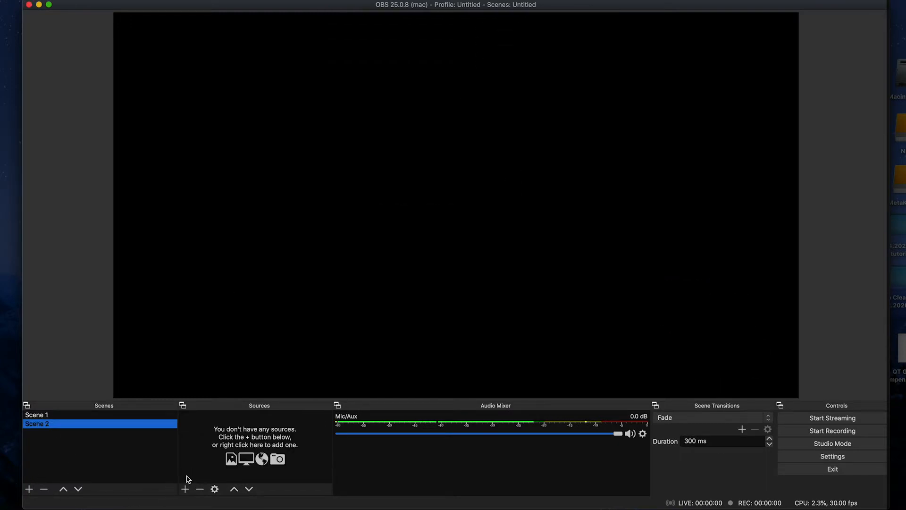
left_click(47, 415)
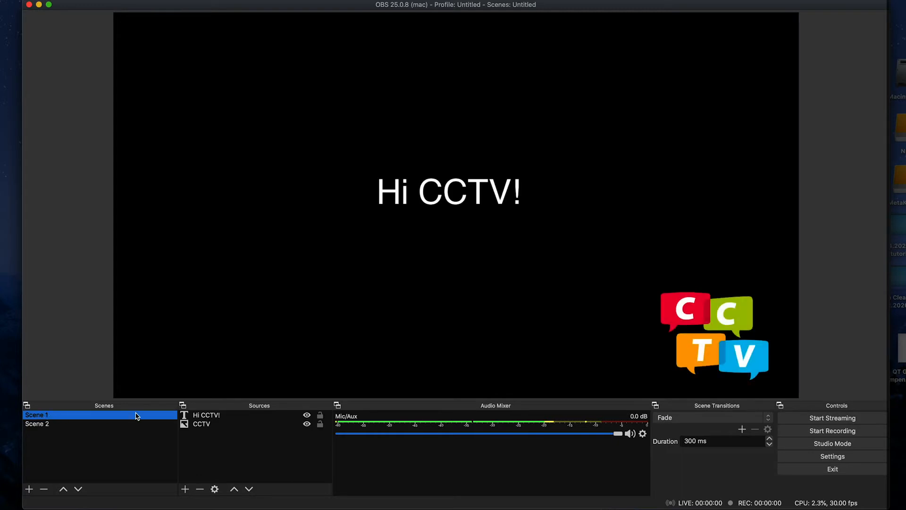
left_click(61, 425)
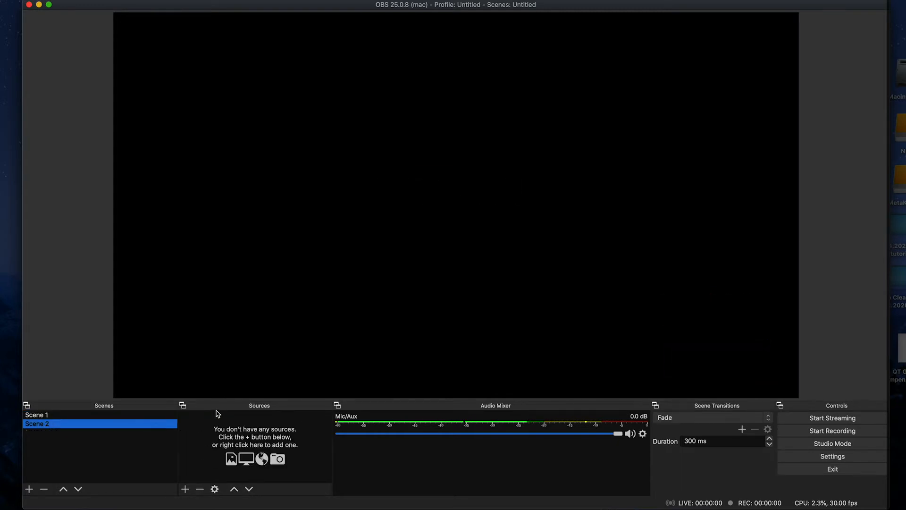
Add a Browser source to Scene 2 that displays the web page cctvcambridge.org
left_click(185, 488)
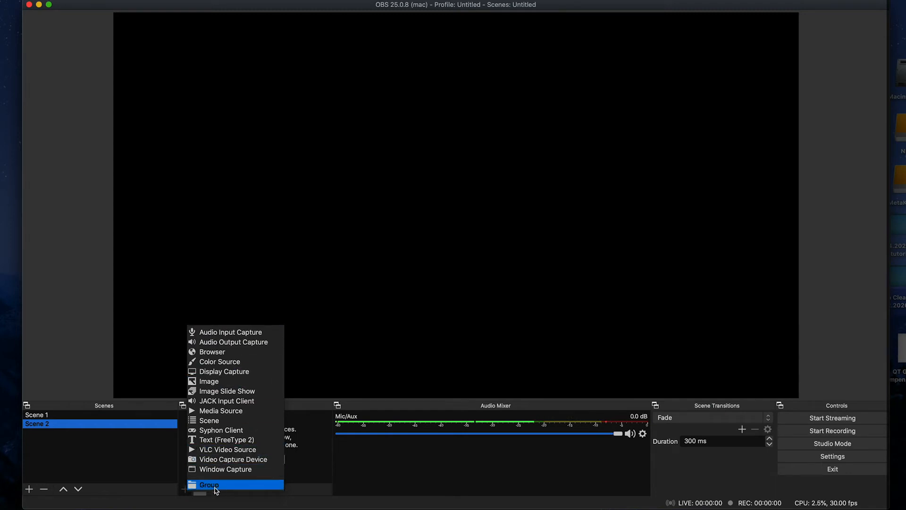
left_click(238, 357)
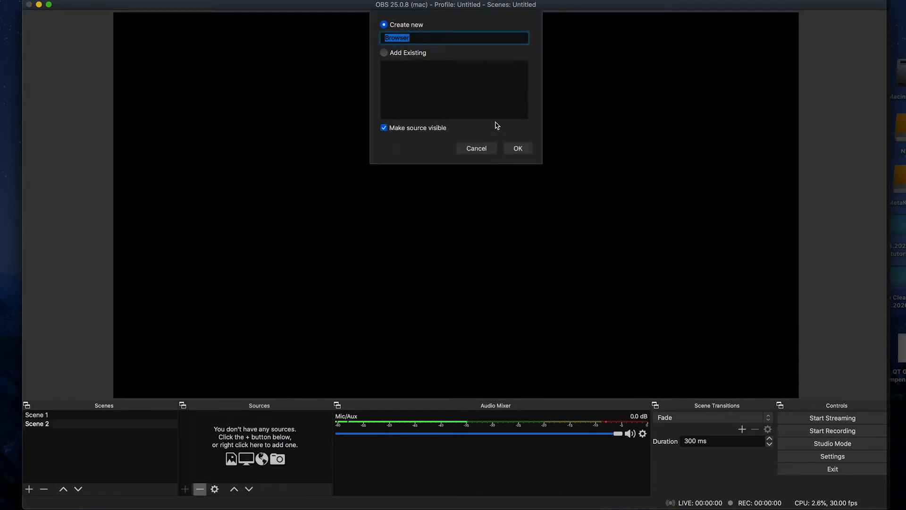
left_click(524, 152)
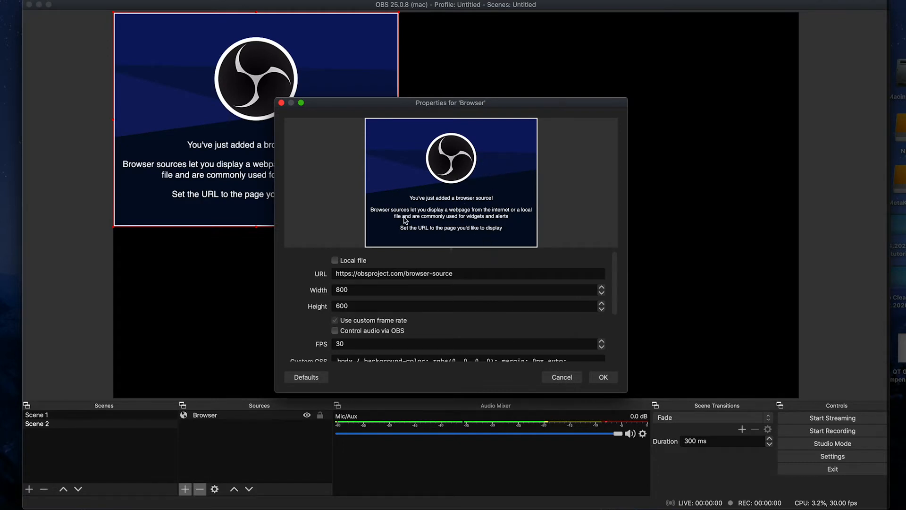
triple_click(409, 273)
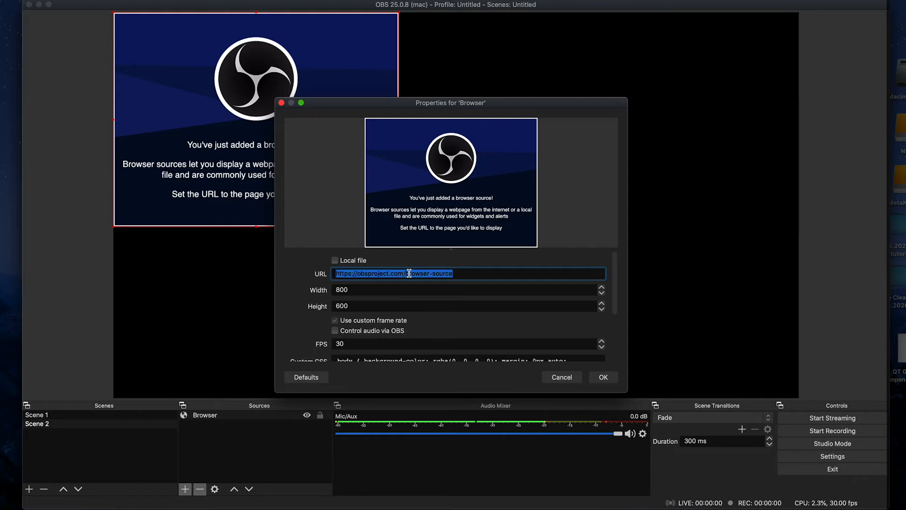
type("cctvcambridge.org")
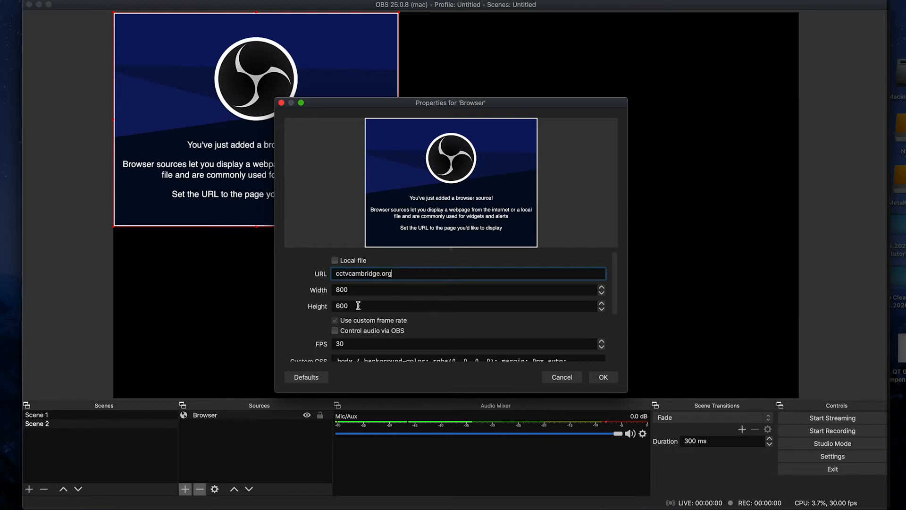
left_click(602, 377)
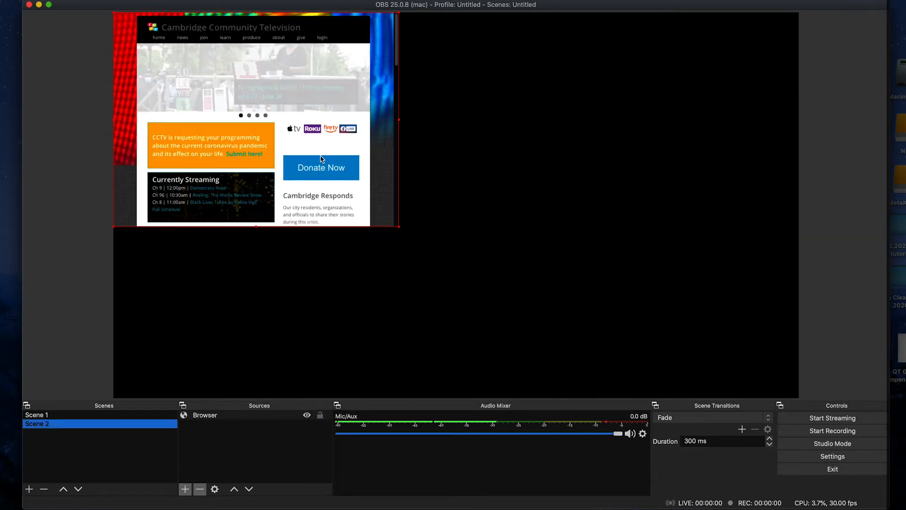
Enlarge the web page image from the canvas's upper-left corner until it fills the whole canvas
mouse_move(349, 165)
left_mouse_down()
mouse_move(374, 196)
mouse_move(366, 176)
mouse_move(348, 166)
left_mouse_up()
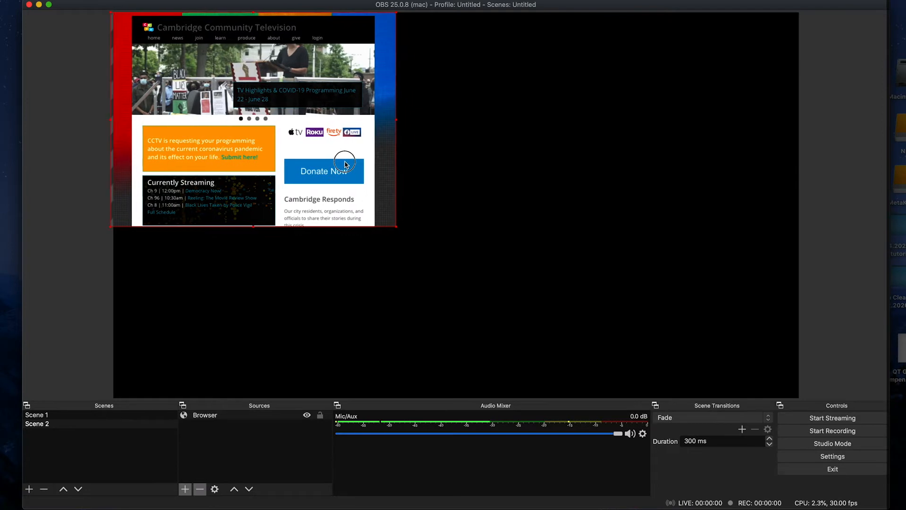
left_click_drag(397, 229, 802, 429)
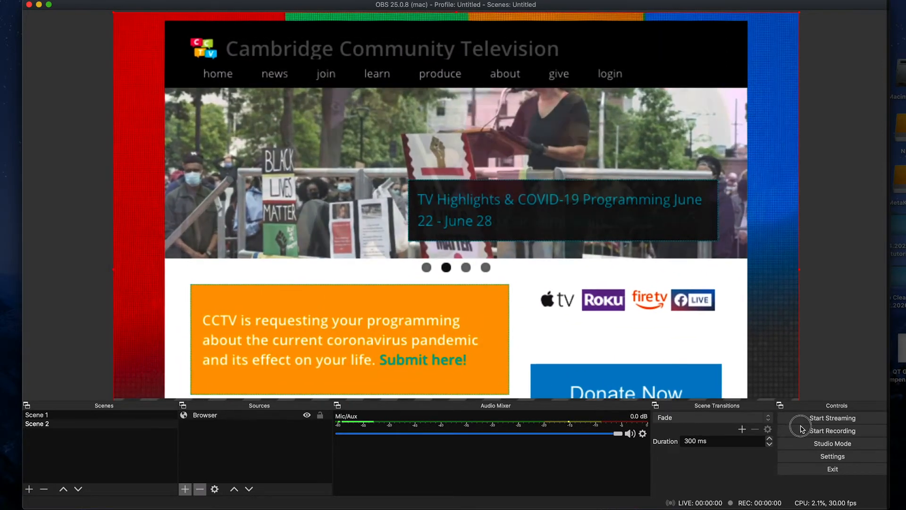
left_click(232, 444)
left_click(224, 417)
left_click(209, 458)
Add a Video Capture Device source to Scene 2 using the FaceTime HD Camera (Built-in) with the 1280x720 preset
left_click(185, 488)
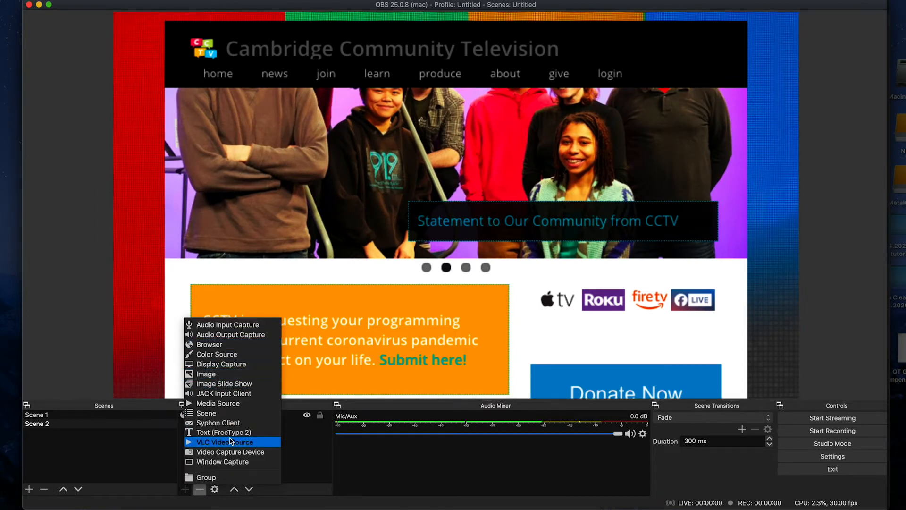
left_click(225, 452)
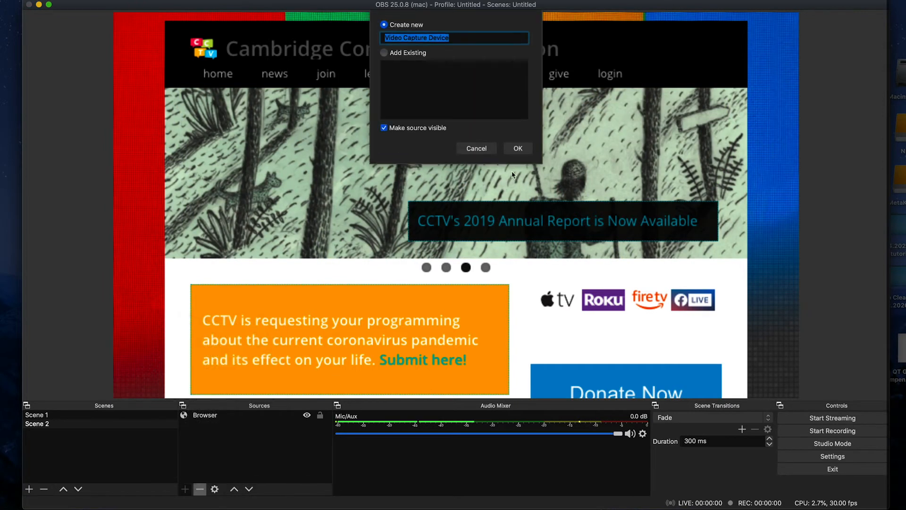
left_click(517, 149)
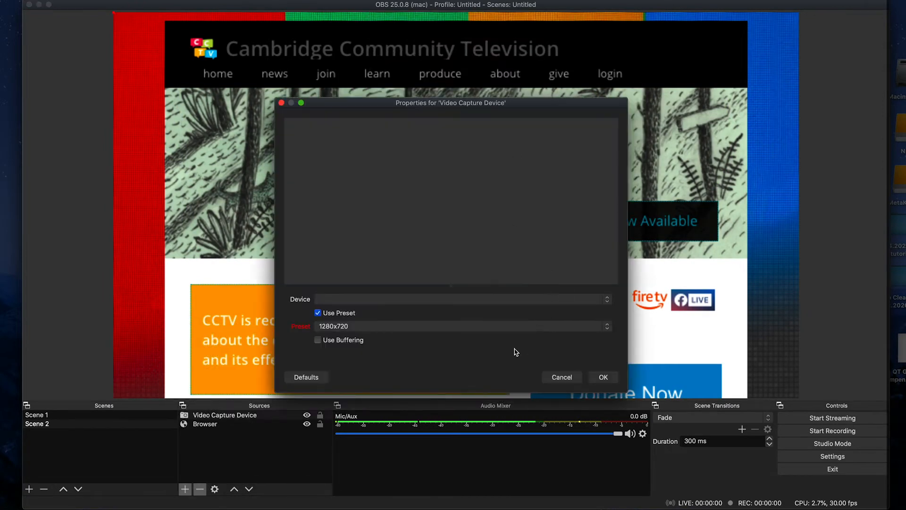
left_click(443, 299)
left_click(441, 309)
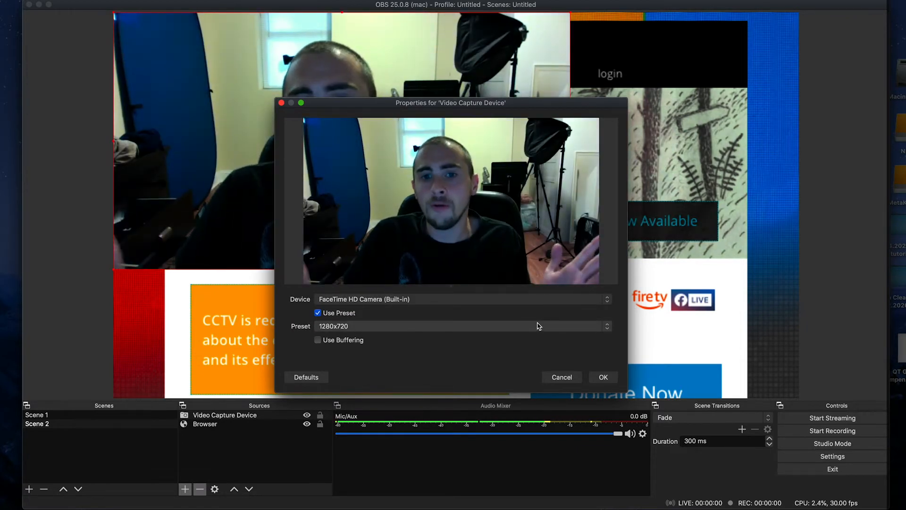
left_click(602, 376)
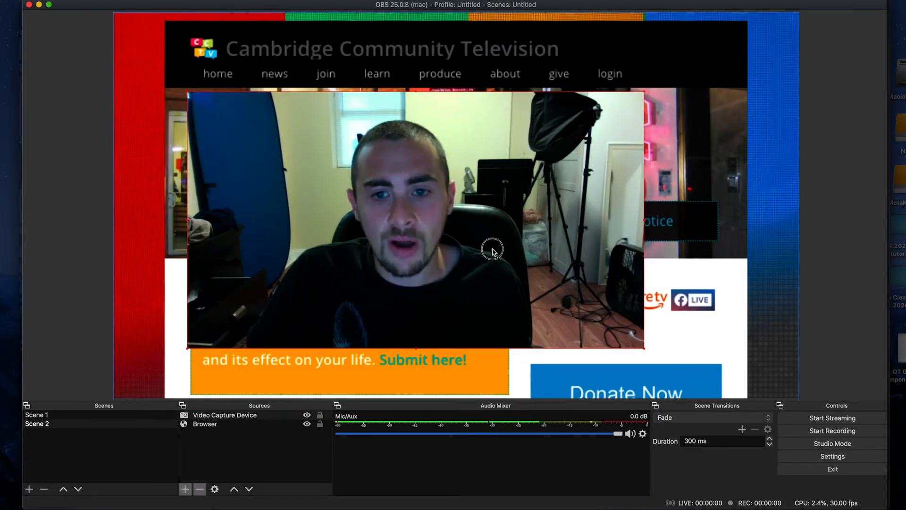
Shrink the camera image to about a third of the canvas width and place it in the canvas's lower-right area
left_click(635, 343)
left_click_drag(635, 344, 421, 223)
left_click_drag(337, 186, 629, 328)
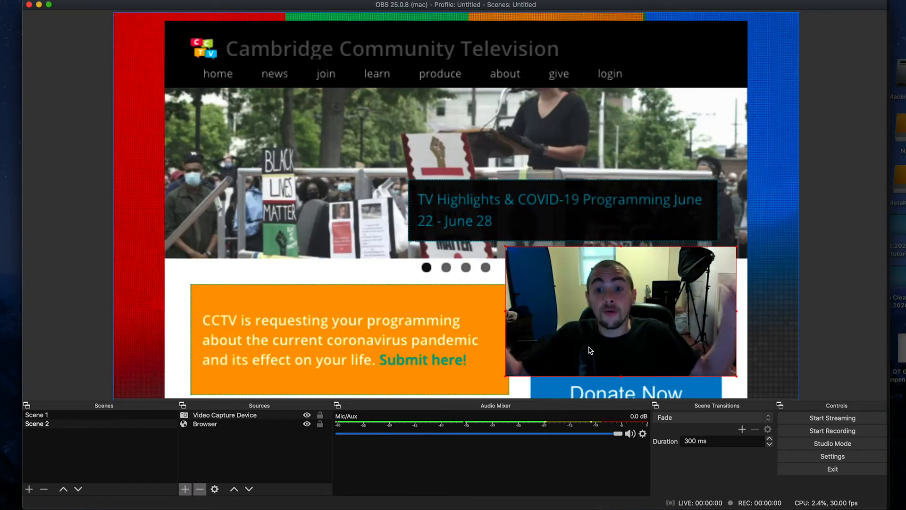
left_click(279, 436)
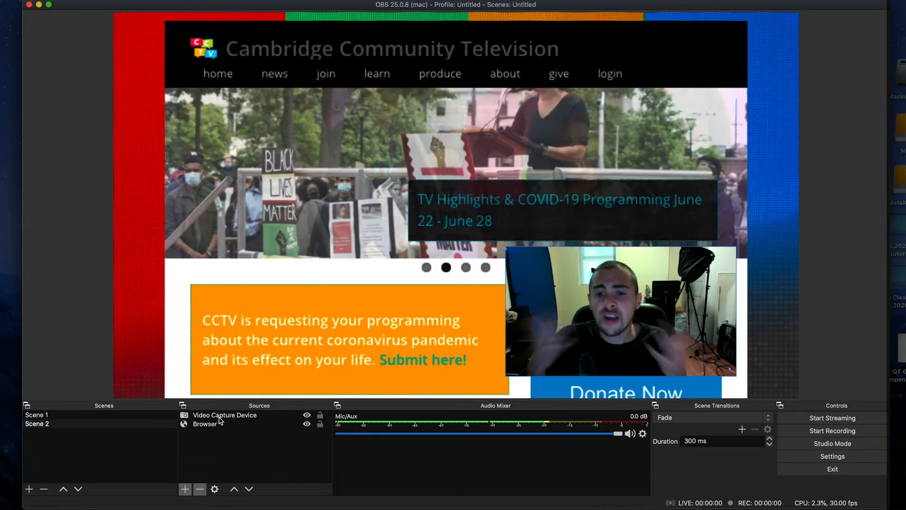
Add a Color Source named Black to Scene 2 with its color set to black (#000000)
left_click(184, 489)
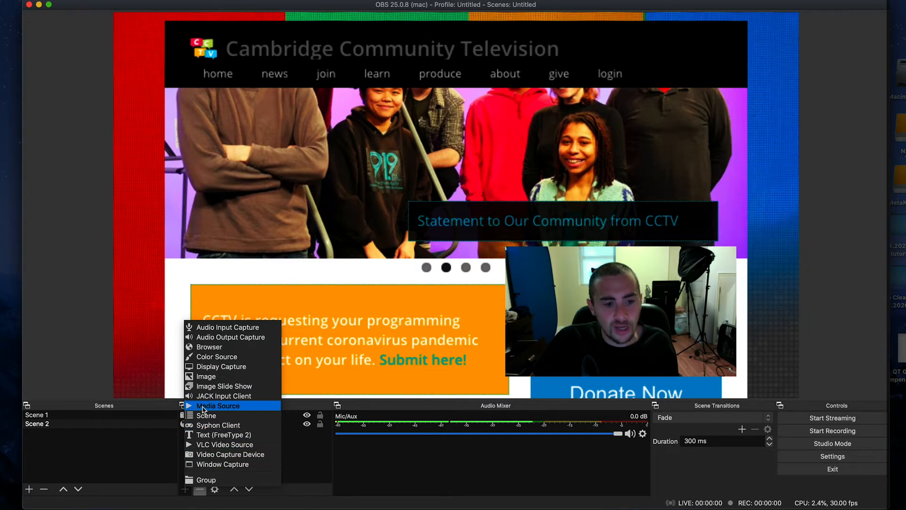
left_click(216, 356)
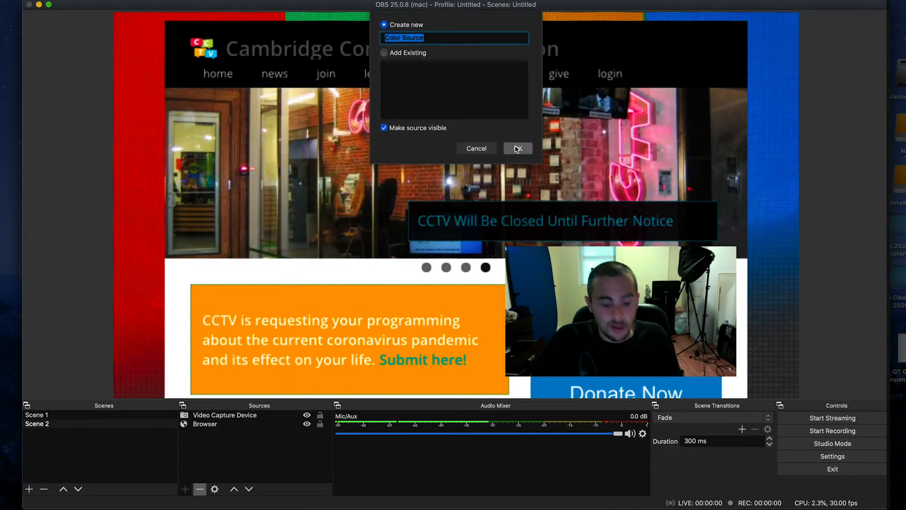
type("Black")
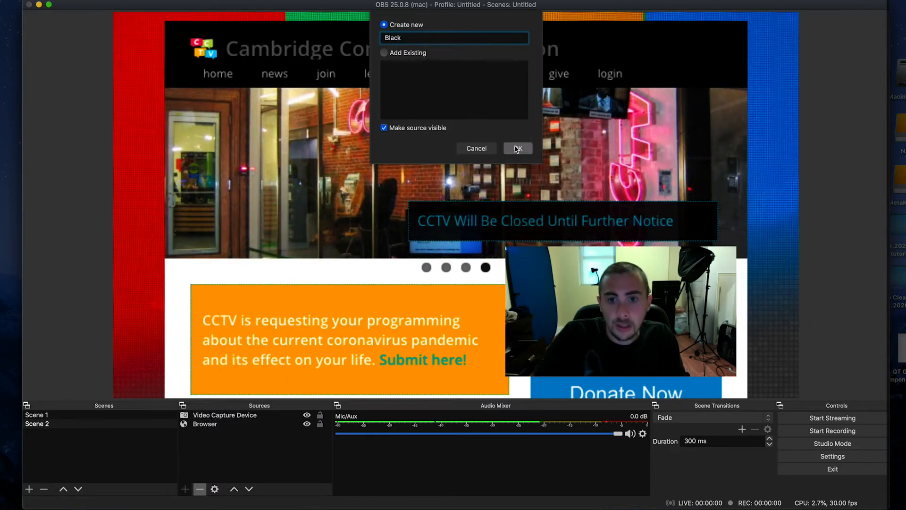
left_click(517, 149)
left_click(511, 302)
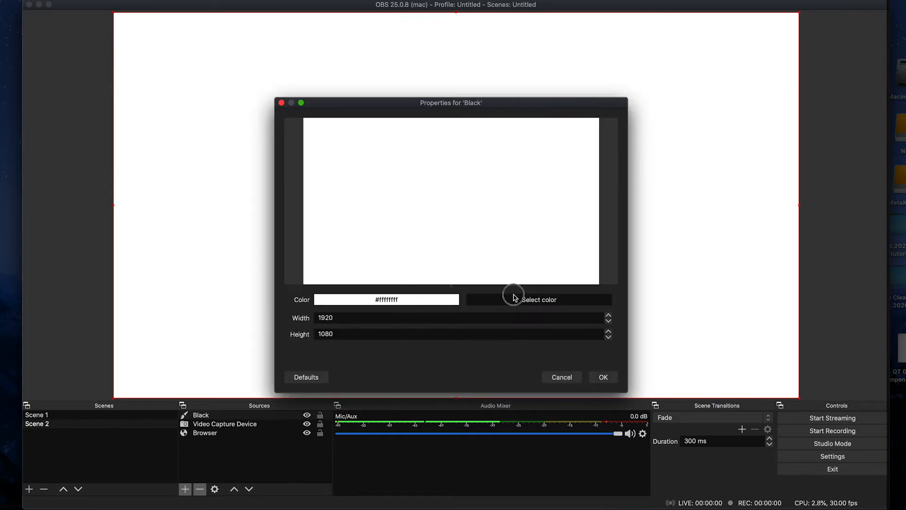
left_click(309, 151)
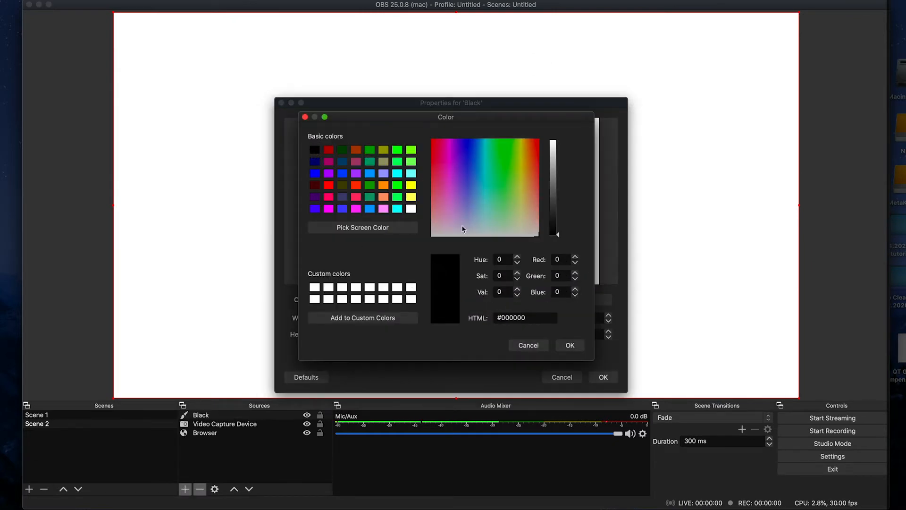
left_click(571, 345)
left_click(603, 377)
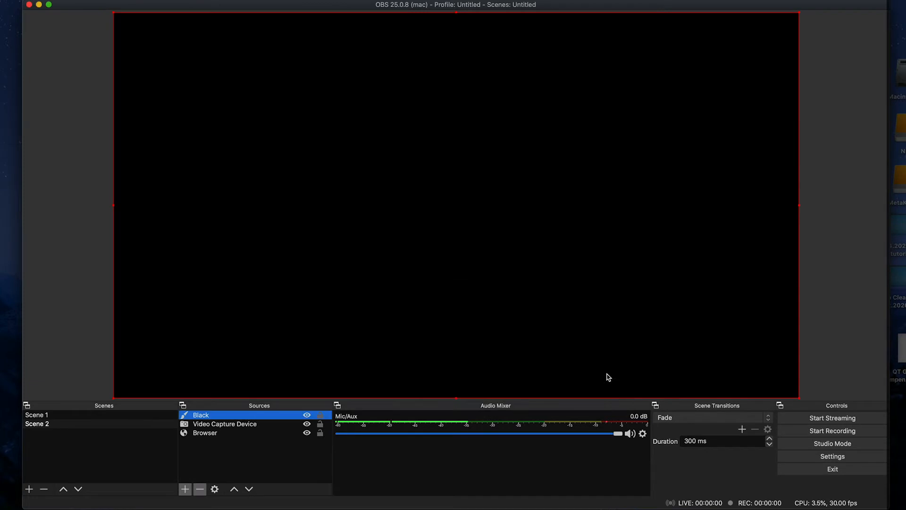
Layer the Black source beneath the camera source and shrink it from the canvas's upper-left corner into a thin frame around the camera image
left_click_drag(220, 424, 223, 432)
left_click_drag(112, 16, 525, 241)
left_click_drag(497, 283, 500, 283)
left_click(199, 435)
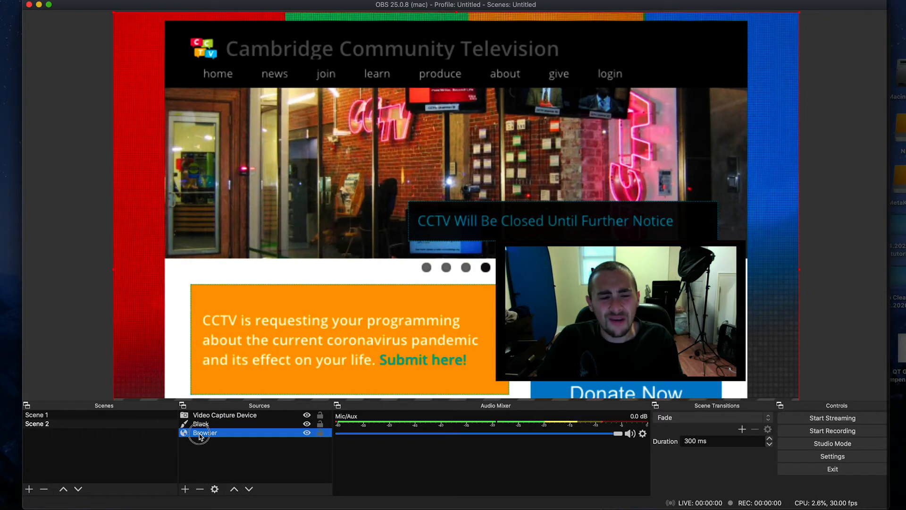
left_click(221, 460)
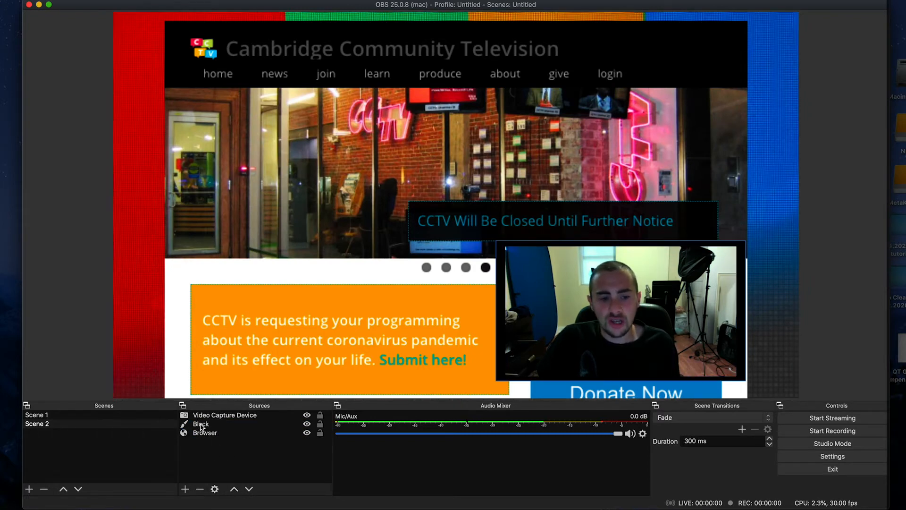
Change the color of the Black source framing the camera image to white (#ffffff)
left_click(201, 424)
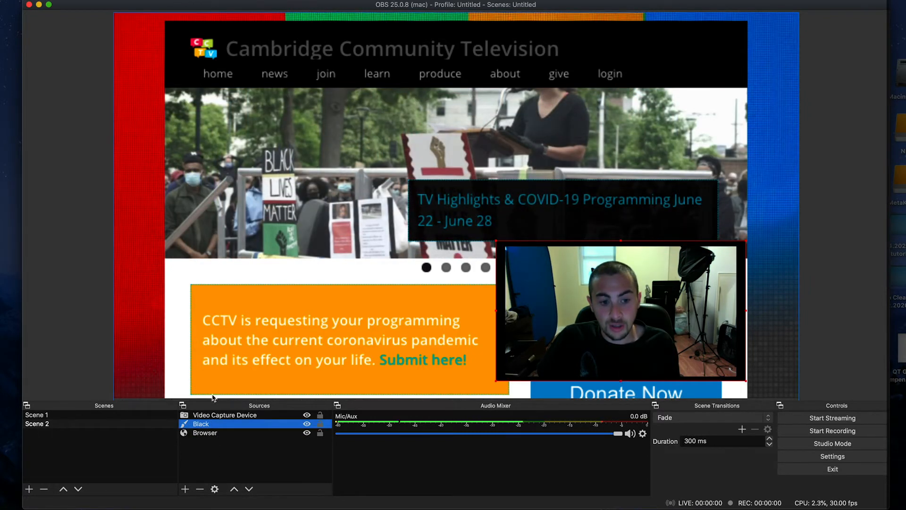
left_click(216, 488)
left_click(499, 304)
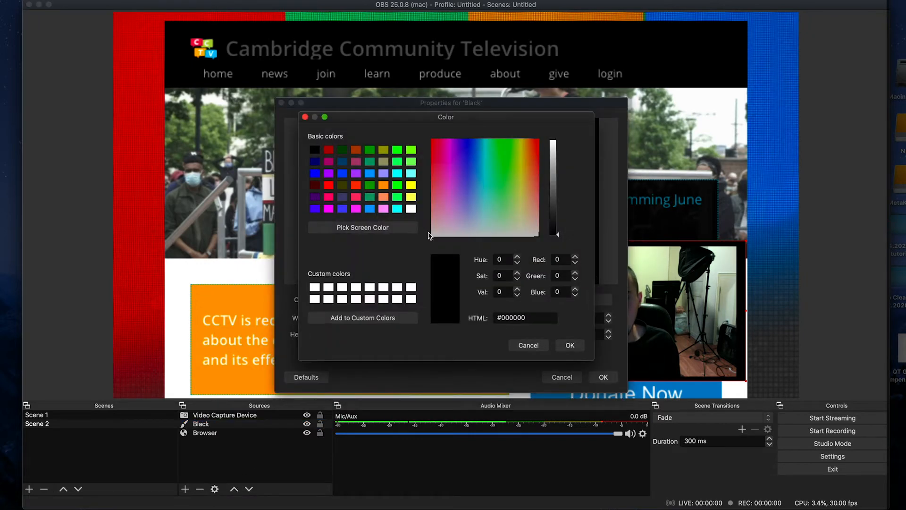
left_click(330, 174)
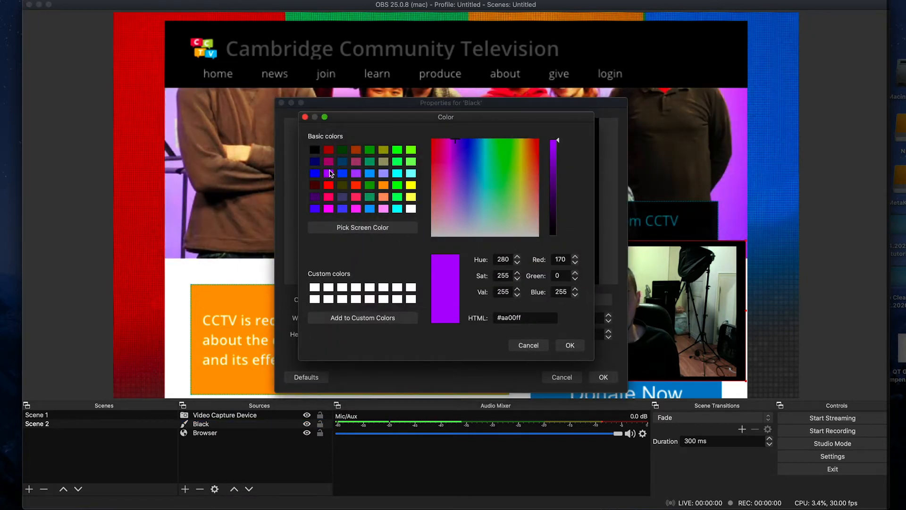
left_click(410, 208)
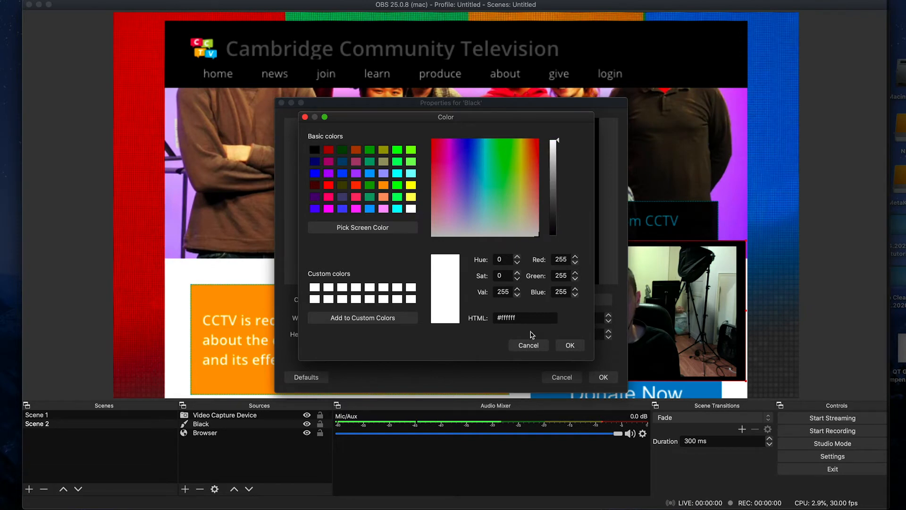
left_click(569, 345)
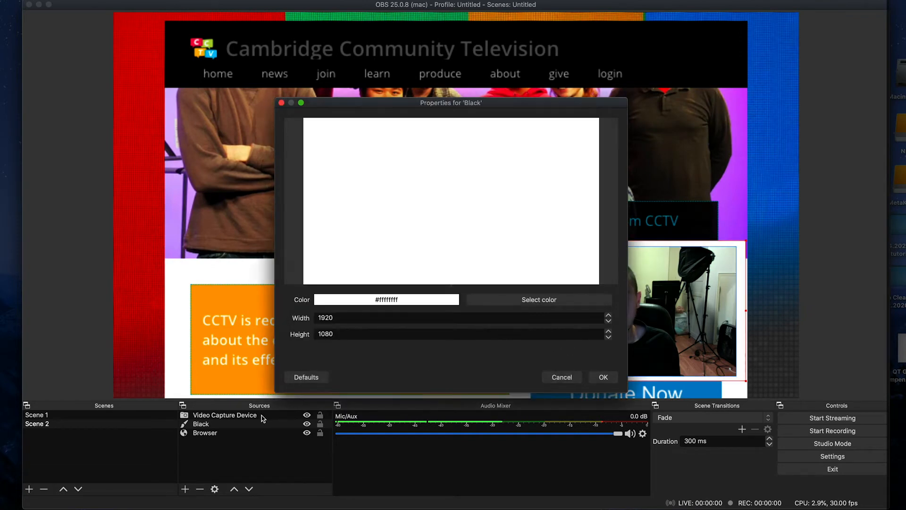
left_click(603, 377)
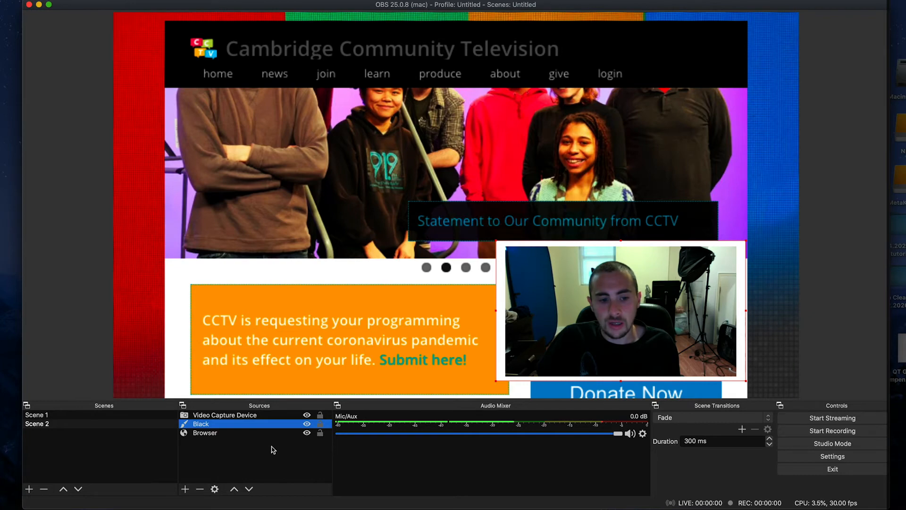
Set the Black source's color to the blue-violet basic color so the camera image has a blue-violet frame
left_click(215, 488)
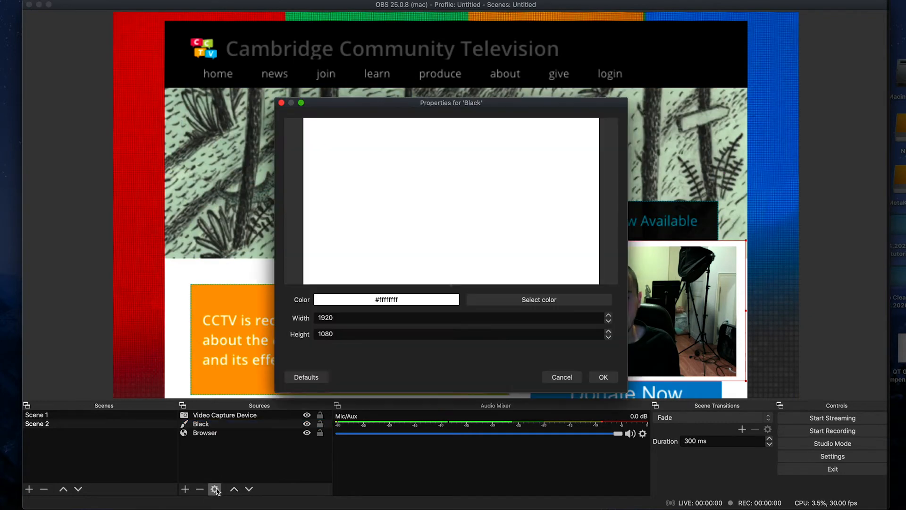
left_click(472, 300)
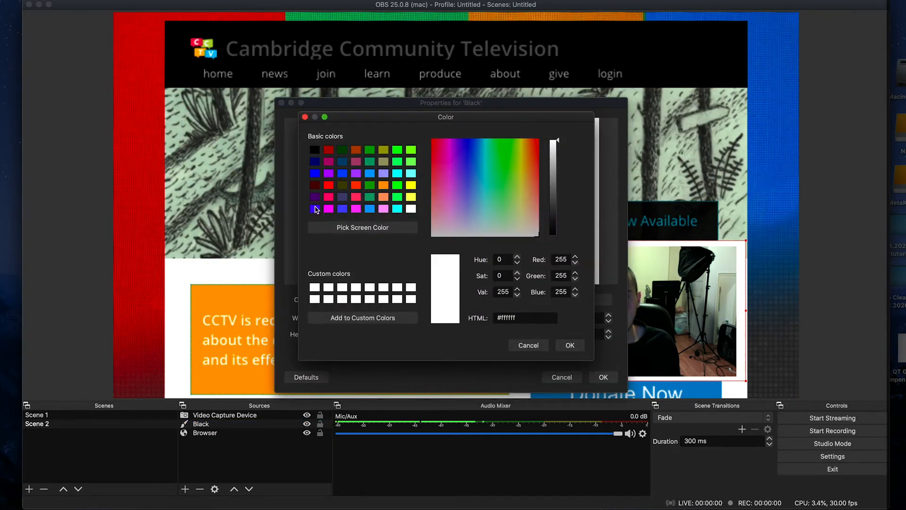
left_click(314, 208)
left_click(570, 346)
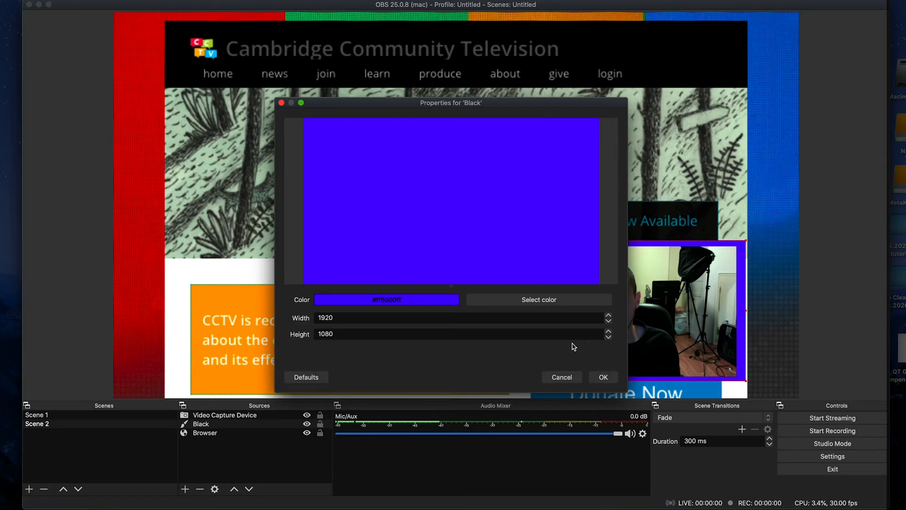
left_click(604, 377)
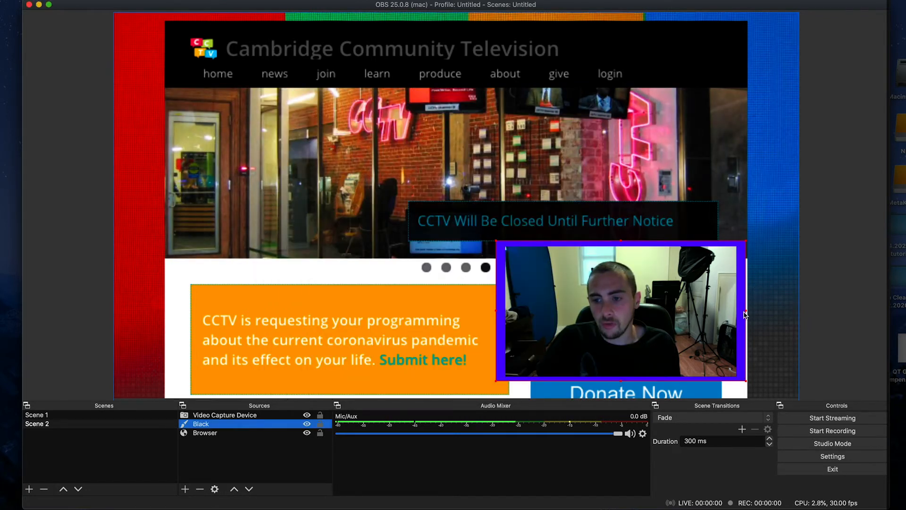
Fine-tune the side and lower edges of the color frame so its border around the camera image is more even
left_click_drag(746, 310, 744, 311)
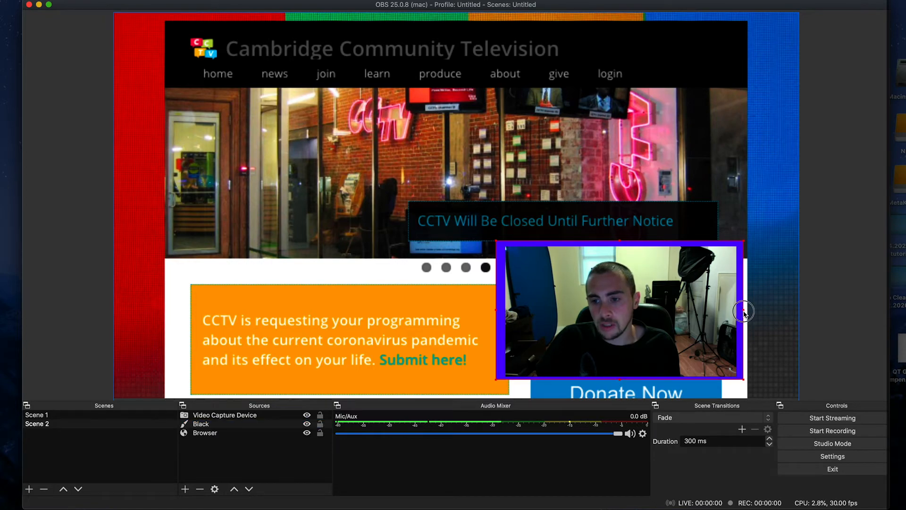
left_click_drag(496, 312, 499, 312)
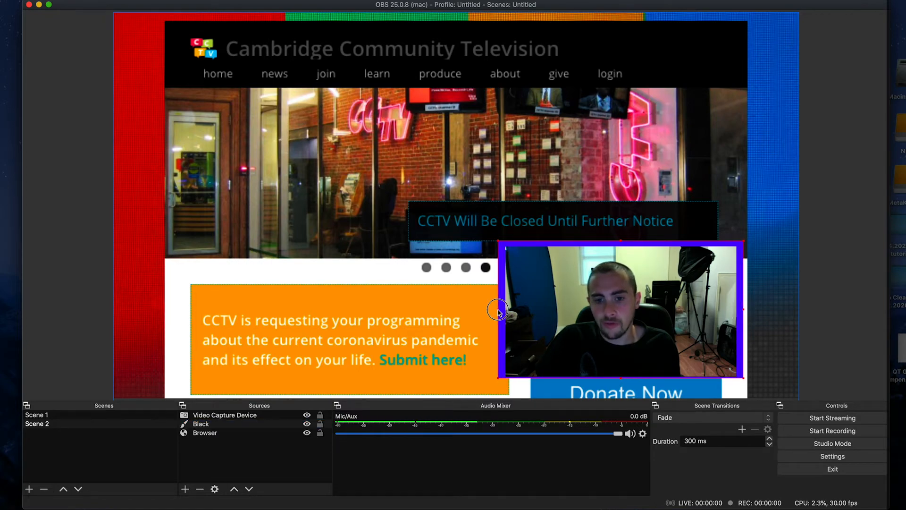
left_click_drag(621, 378, 621, 383)
left_click_drag(744, 329, 741, 329)
Switch back and forth between Scene 1 and Scene 2 to preview the Fade transition, ending on Scene 1
left_click(99, 449)
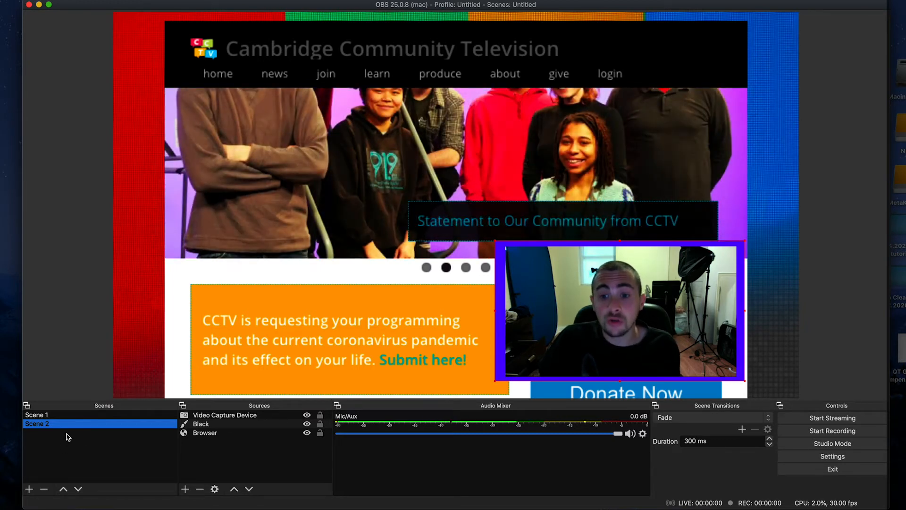
left_click(49, 416)
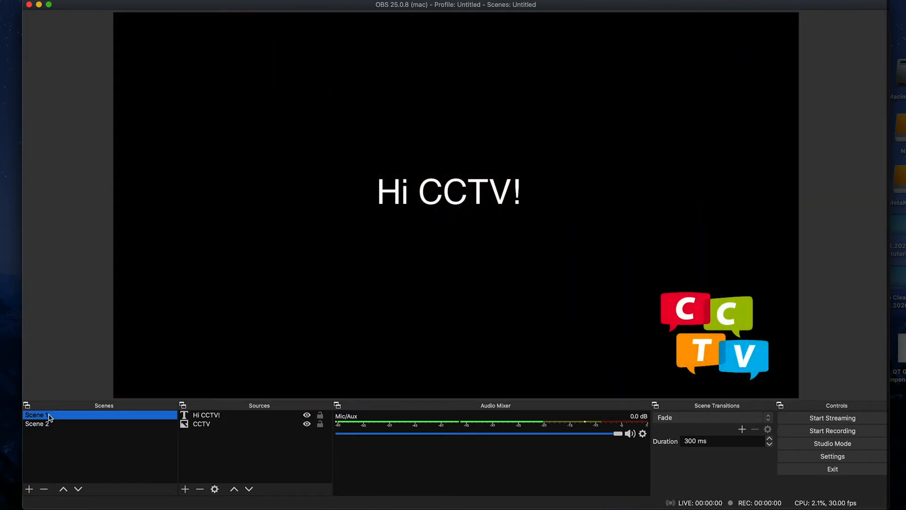
left_click(49, 423)
left_click(47, 415)
left_click(49, 424)
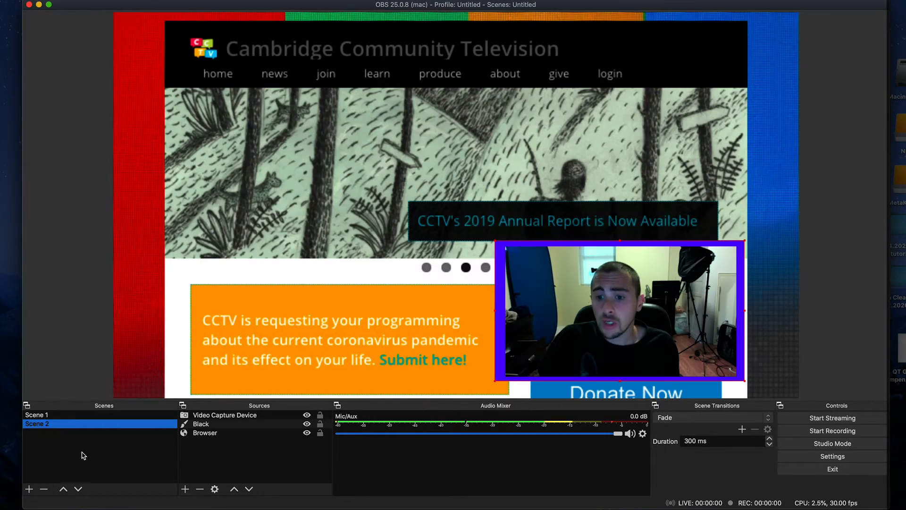
left_click(64, 415)
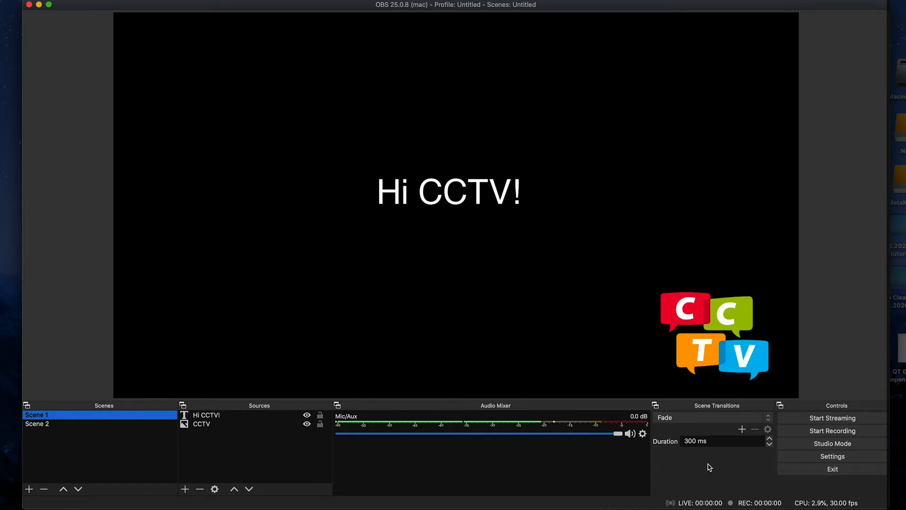
Set the scene transition to Cut and test it by switching between Scene 2 and Scene 1
left_click(754, 421)
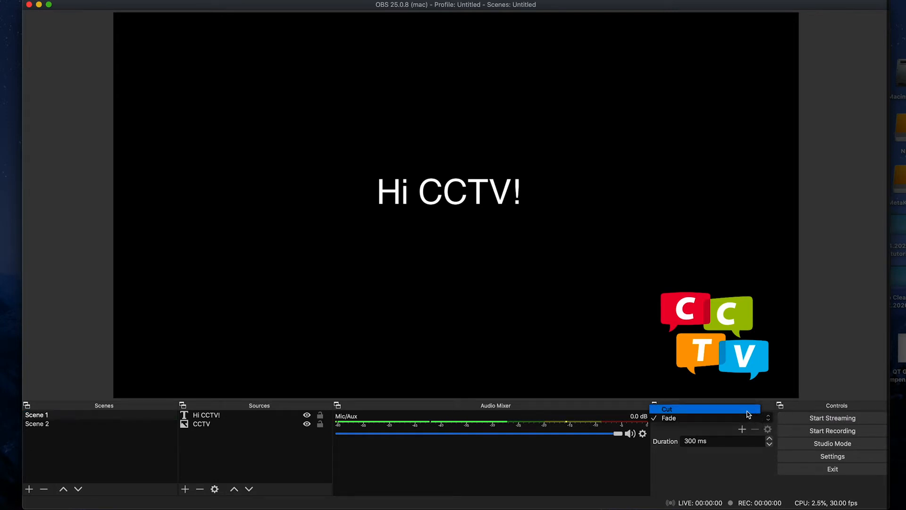
left_click(747, 412)
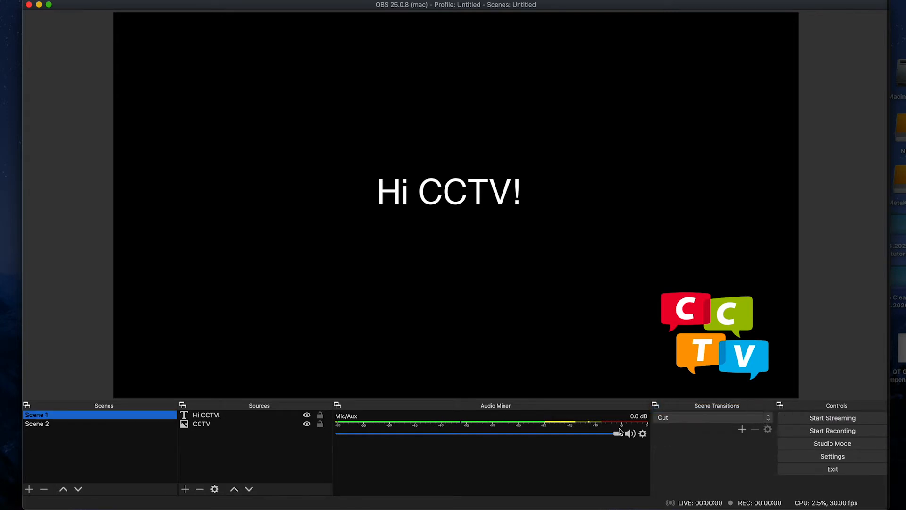
left_click(45, 424)
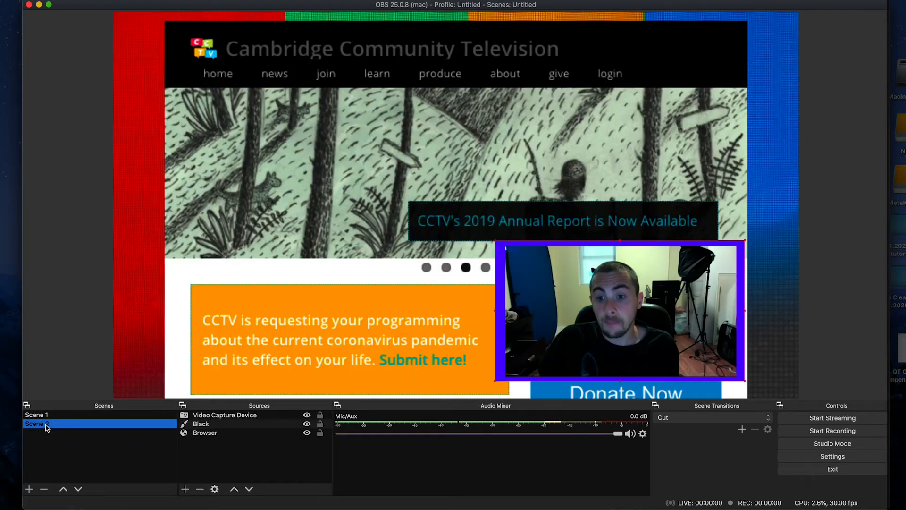
left_click(47, 415)
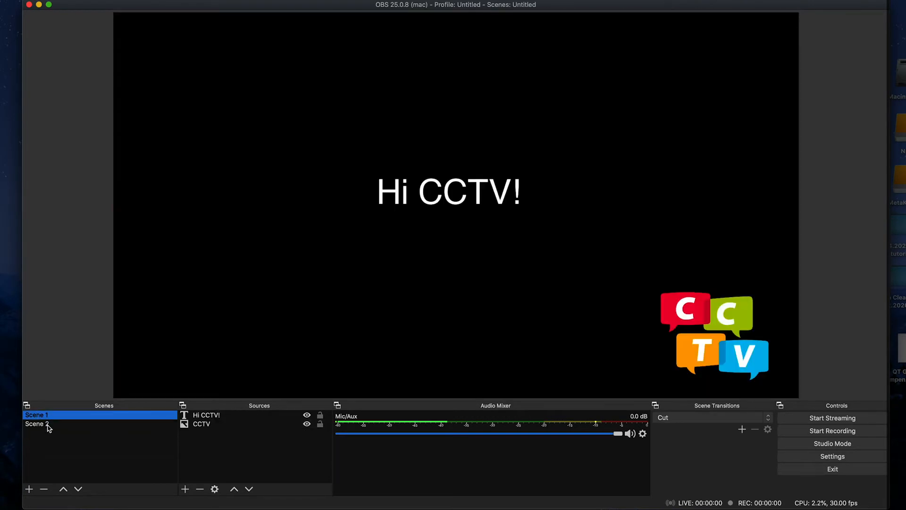
left_click(47, 424)
Set the scene transition to Fade and test it by switching from Scene 2 to Scene 1
left_click(710, 417)
left_click(698, 427)
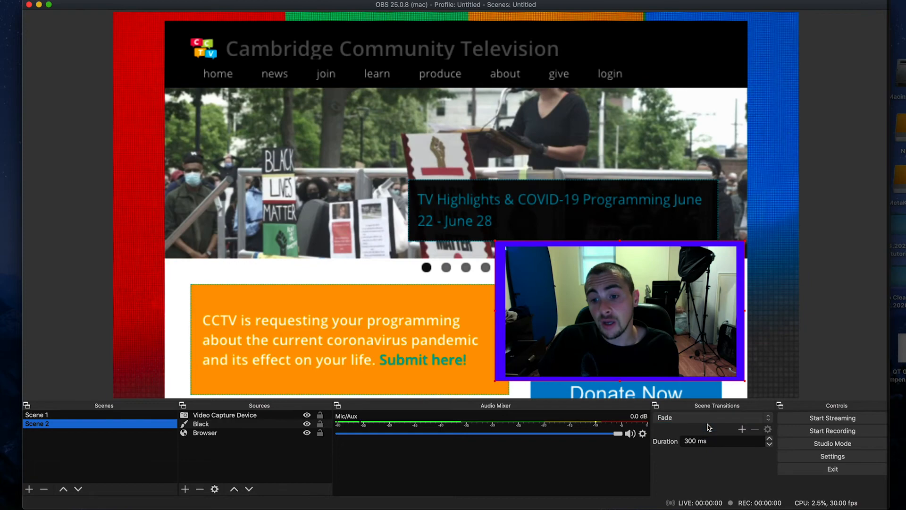
left_click(45, 415)
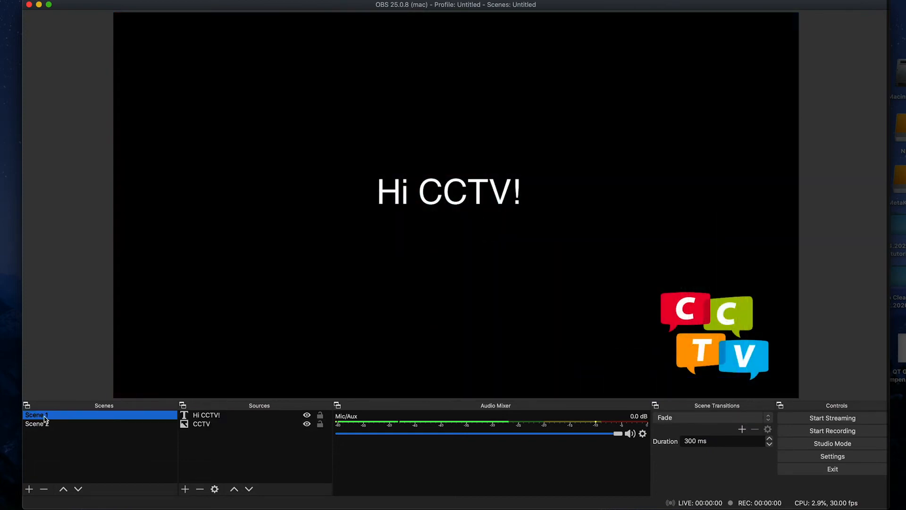
Set the Fade transition's duration to 1550 ms and test it by switching to Scene 2 and back to Scene 1
left_click(769, 439)
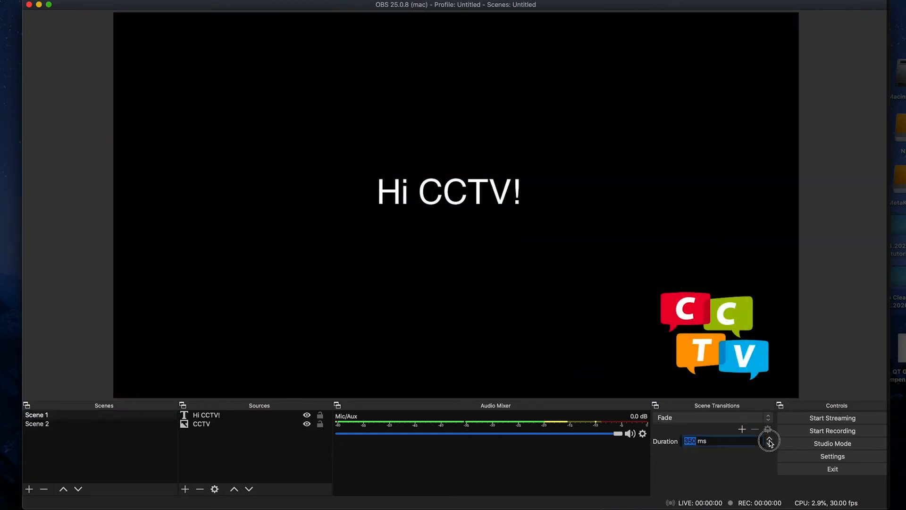
left_click(769, 439)
left_click(769, 439)
left_click(769, 439)
left_click(769, 439)
left_click(769, 439)
left_click(769, 439)
left_click(769, 440)
left_click(769, 439)
left_click(769, 440)
left_click(770, 440)
left_click(769, 440)
left_click(769, 439)
left_click(770, 439)
left_click(770, 440)
left_click(769, 440)
left_click(769, 440)
left_click(769, 440)
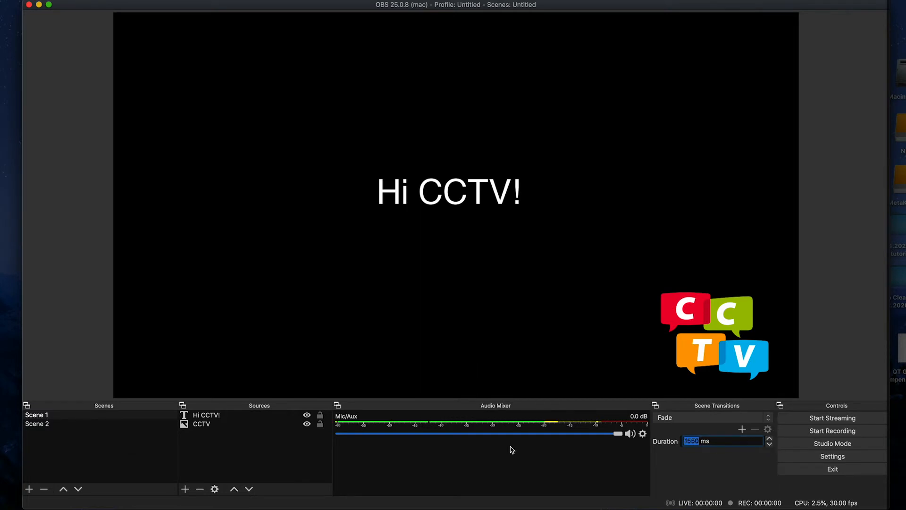
left_click(48, 423)
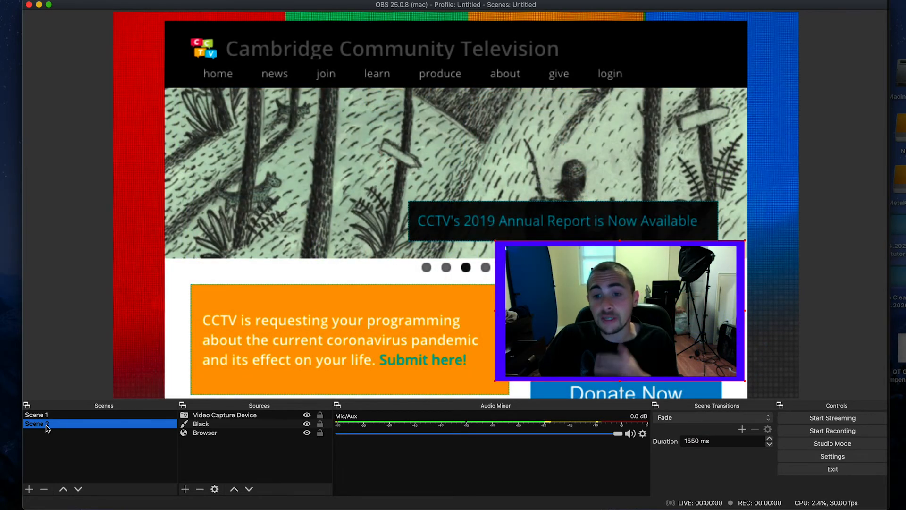
left_click(42, 416)
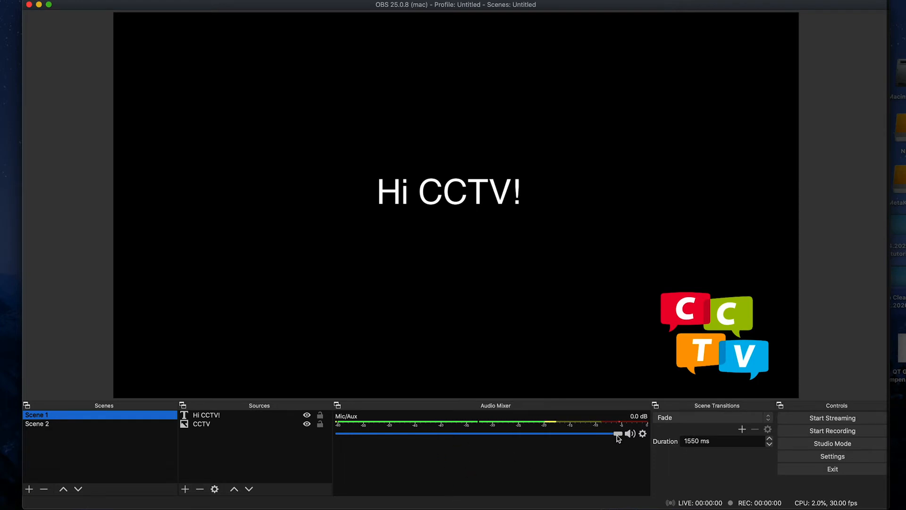
Lower the Mic/Aux volume to about -38.2 dB
left_click_drag(617, 438, 421, 444)
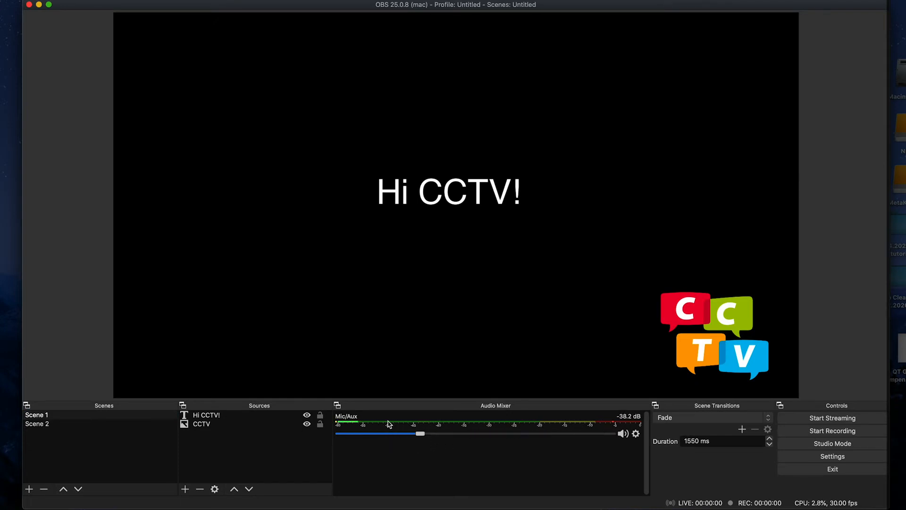
Raise the Mic/Aux volume to 0.0 dB
left_click_drag(419, 433, 620, 436)
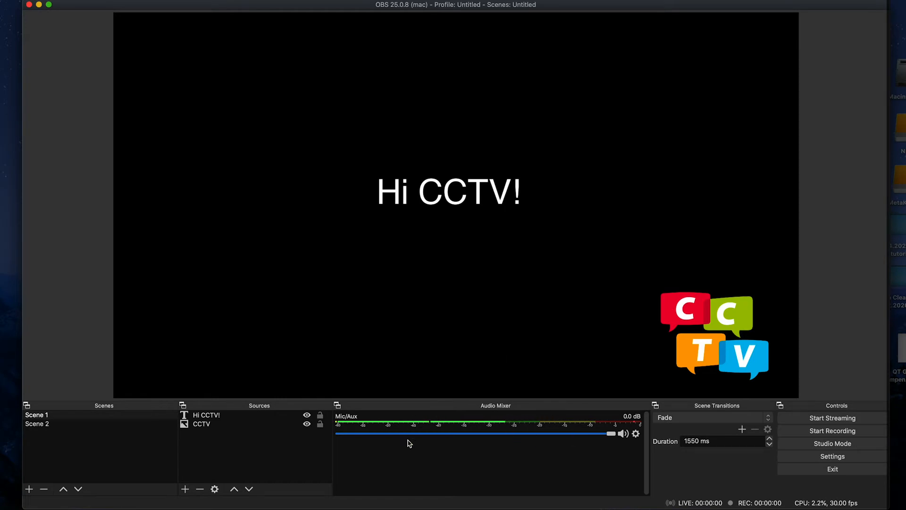
Switch to Scene 2 and test hiding and showing the Browser source several times, leaving it visible
left_click(73, 424)
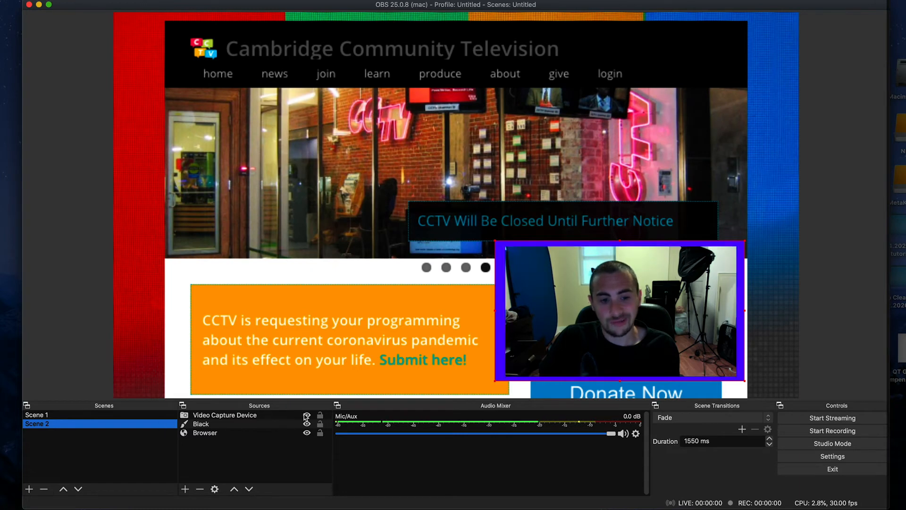
left_click(306, 433)
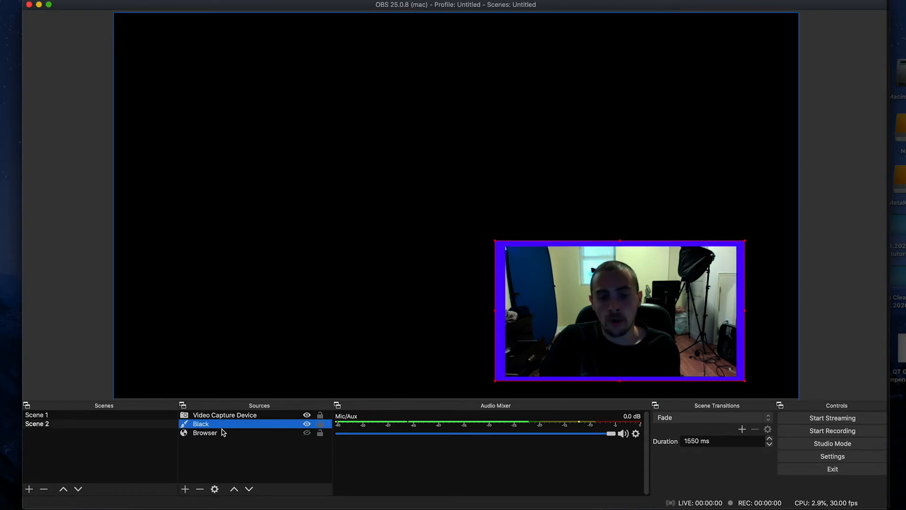
left_click(307, 433)
left_click(307, 433)
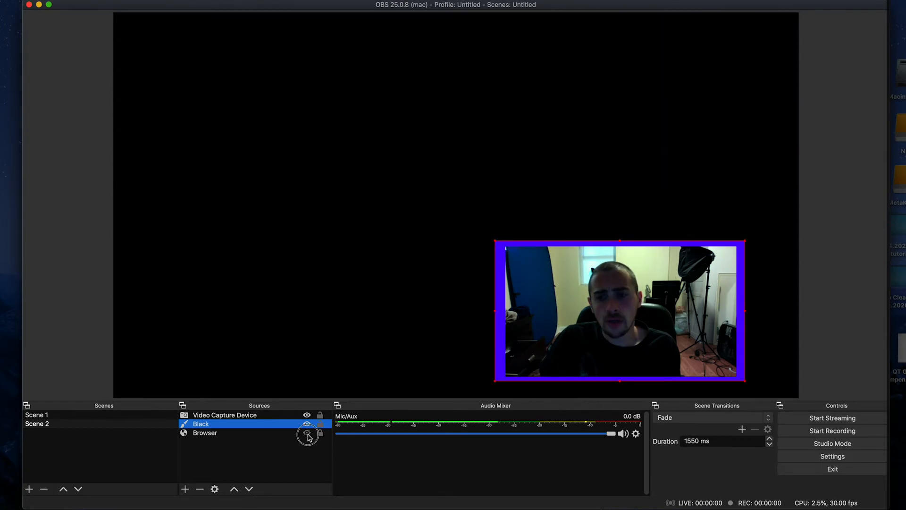
left_click(307, 433)
left_click(307, 433)
left_click(307, 433)
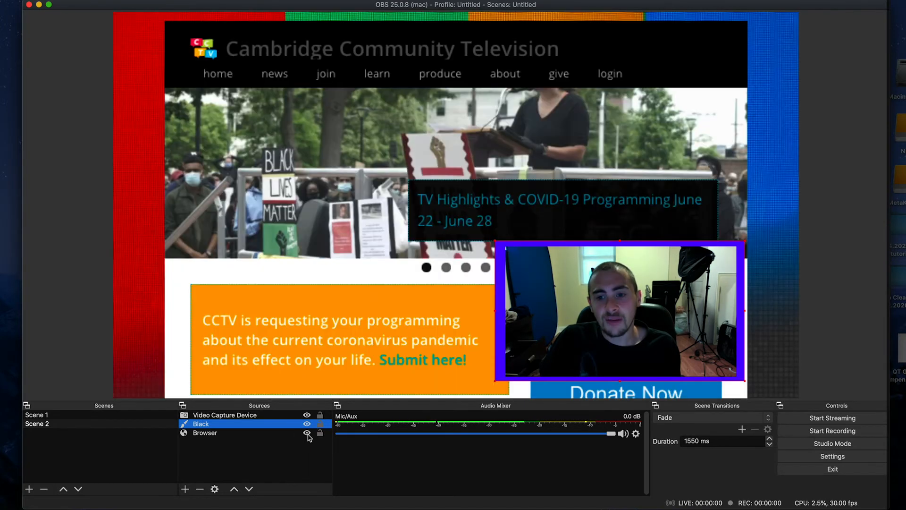
left_click(307, 433)
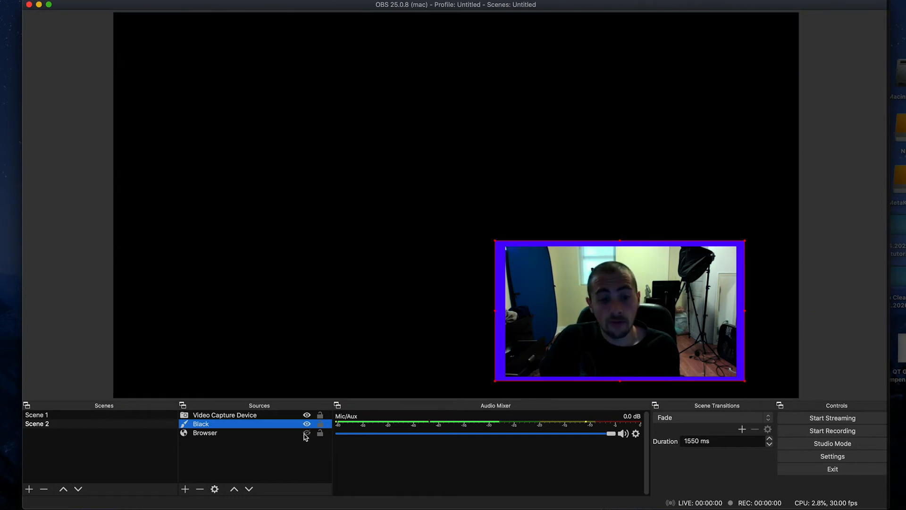
left_click(285, 433)
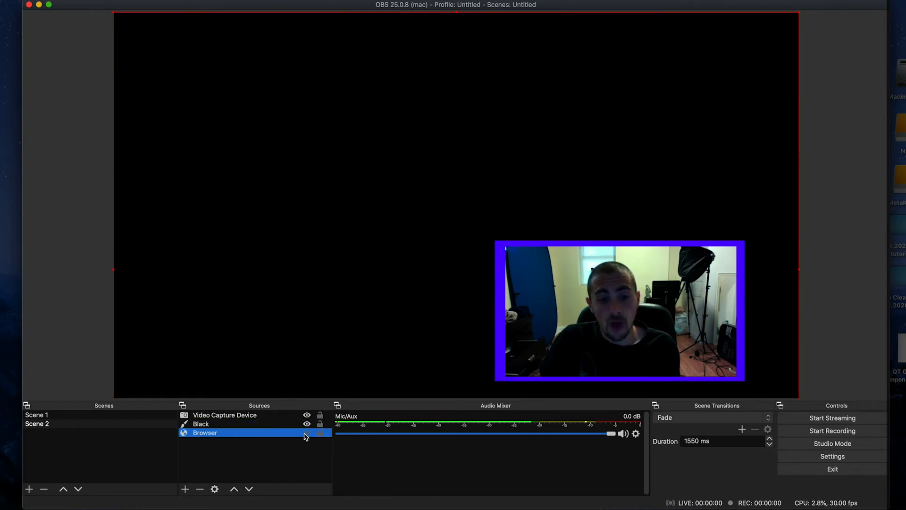
left_click(306, 434)
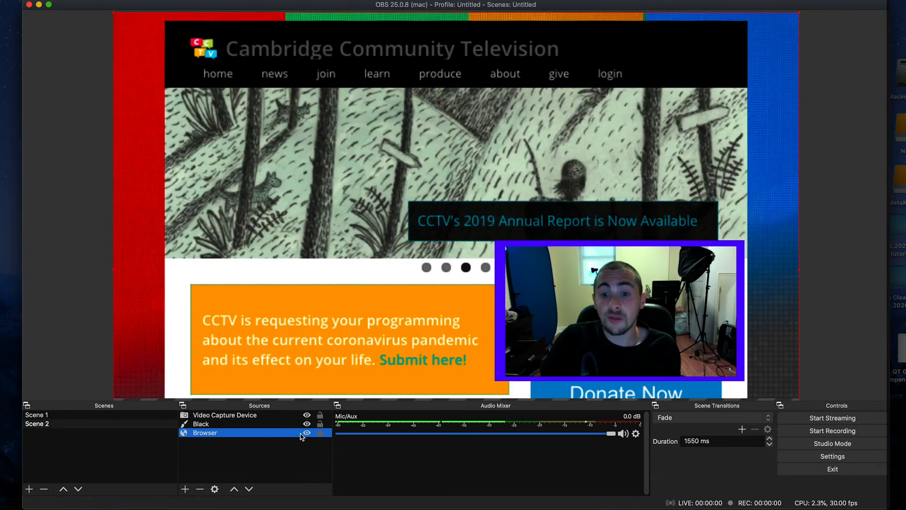
Turn on Studio Mode from Scene 1, and test sending Scene 2 to the program with the 300 ms fade and transitioning back to Scene 1
left_click(82, 416)
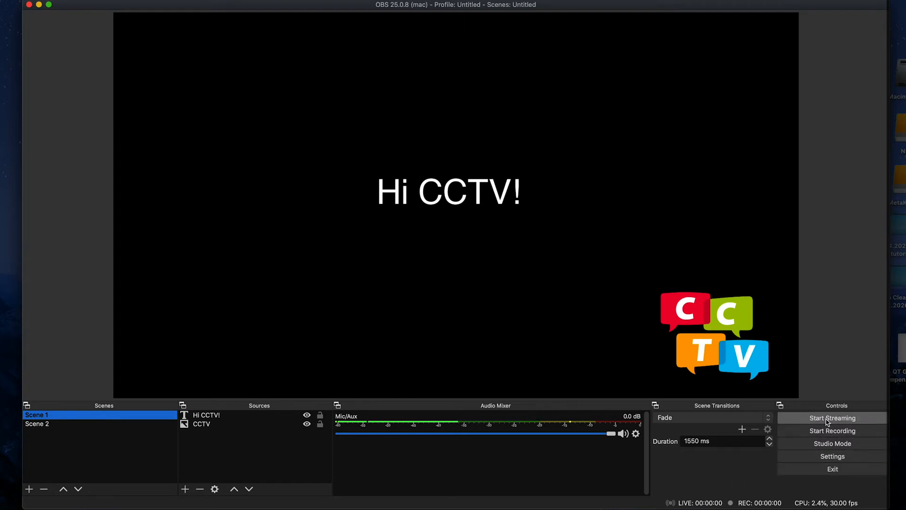
left_click(830, 446)
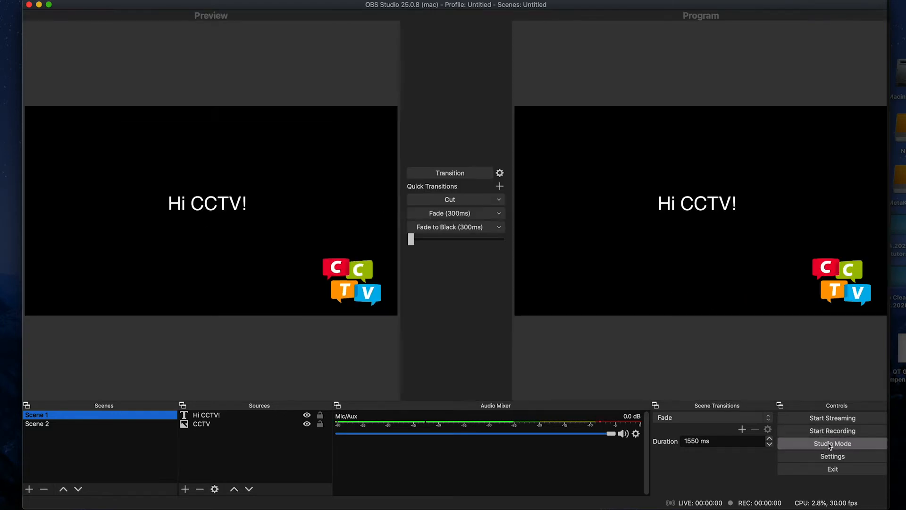
left_click(78, 424)
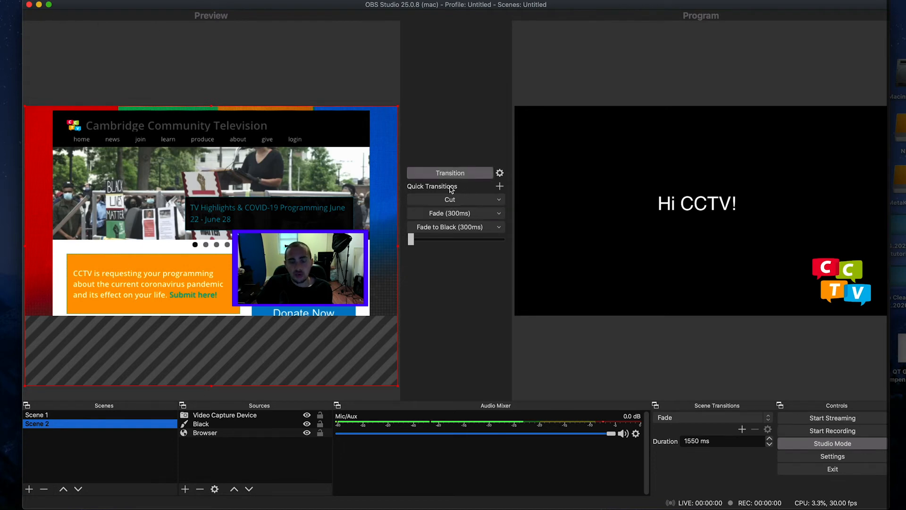
left_click(461, 218)
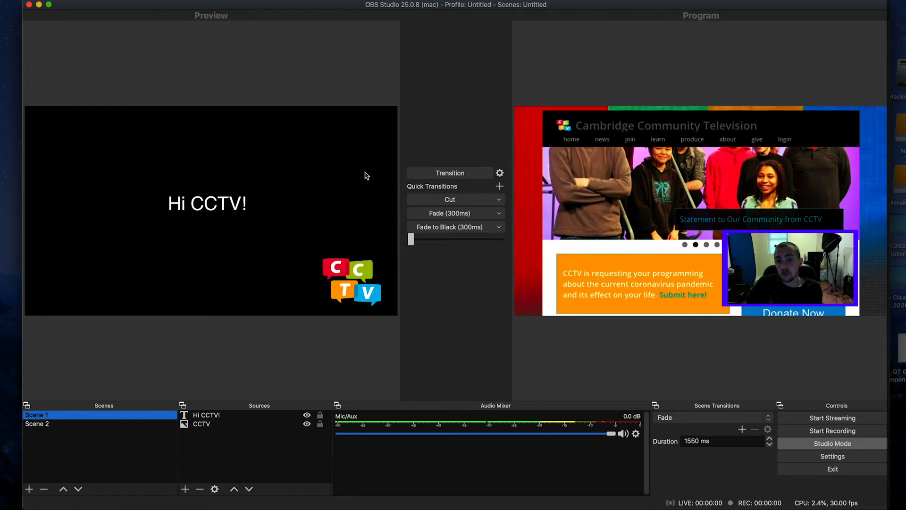
left_click(450, 178)
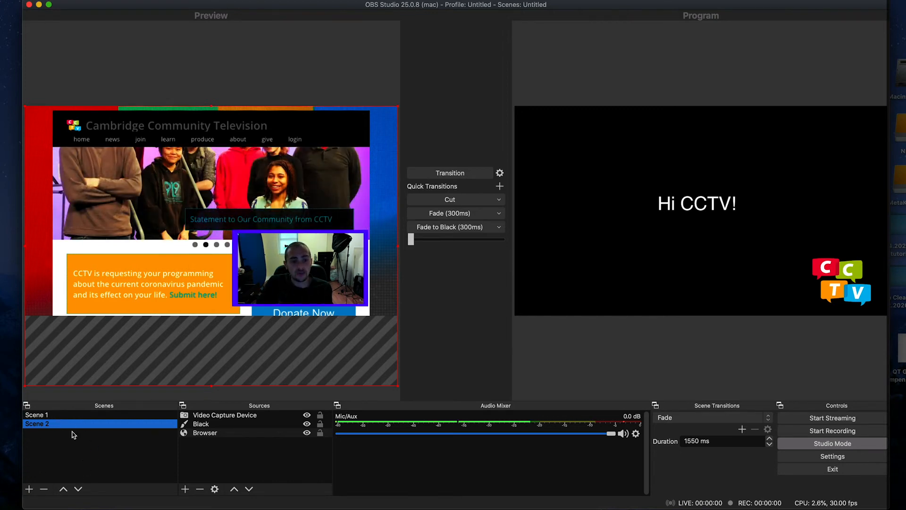
Create a scene named Scene 3 and add a new visible image source named Image to it
left_click(29, 488)
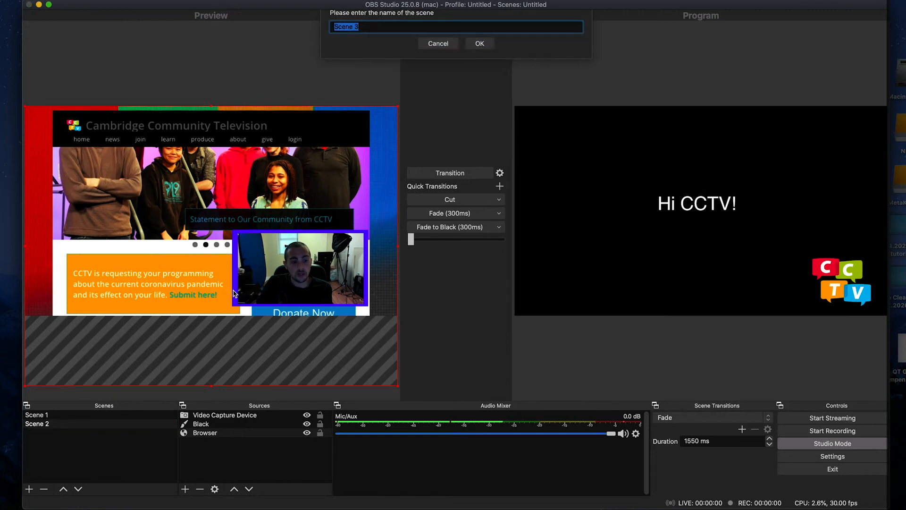
left_click(478, 55)
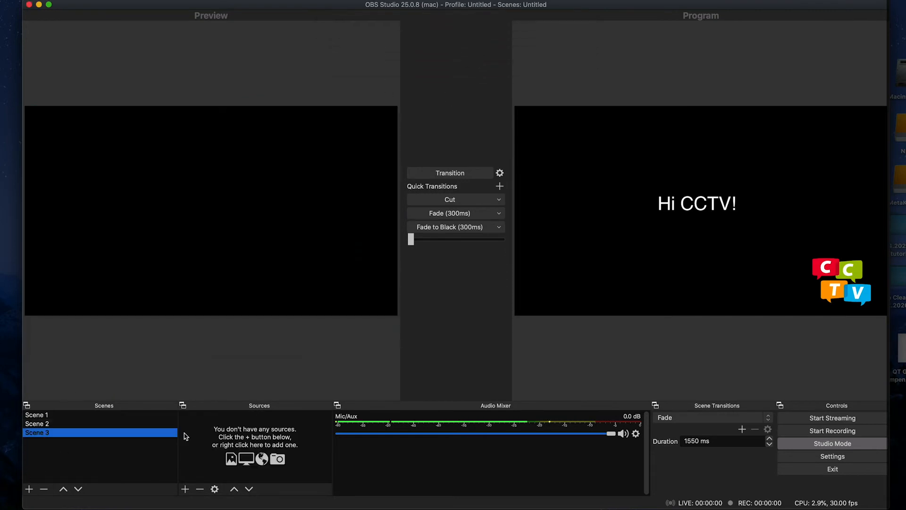
left_click(185, 489)
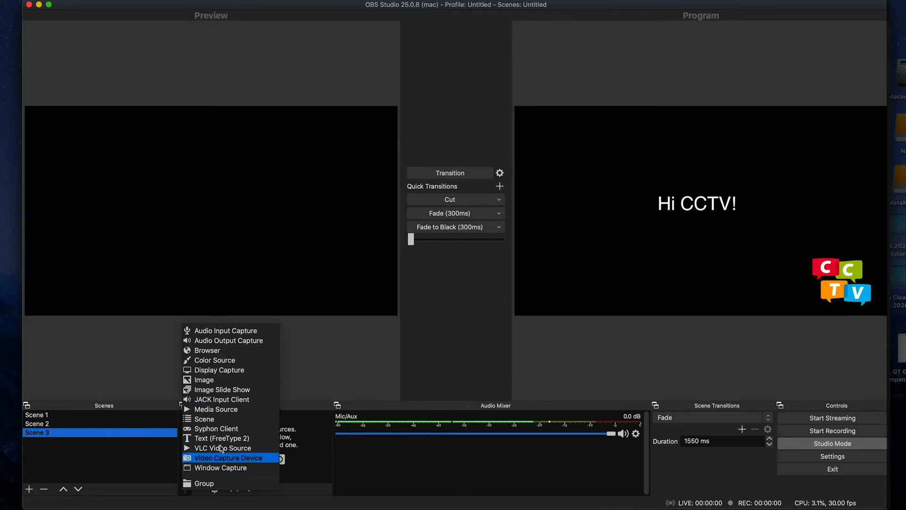
left_click(217, 379)
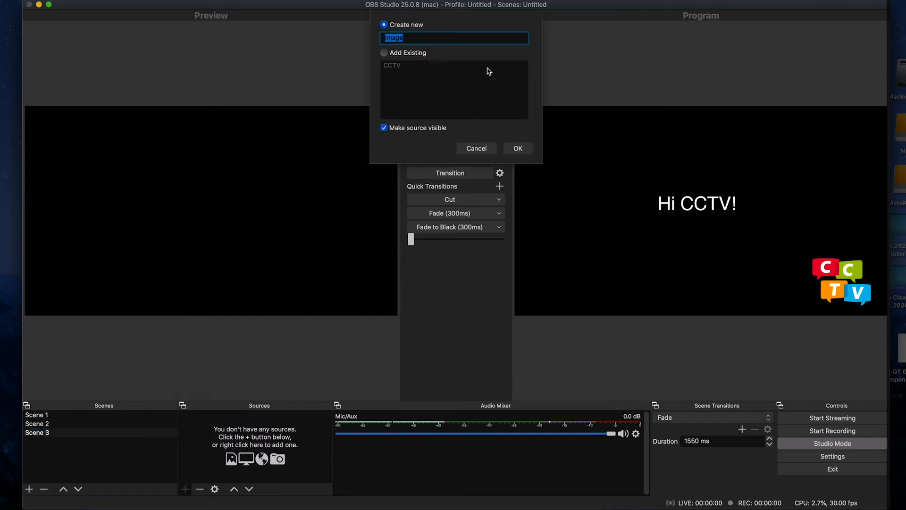
left_click(518, 148)
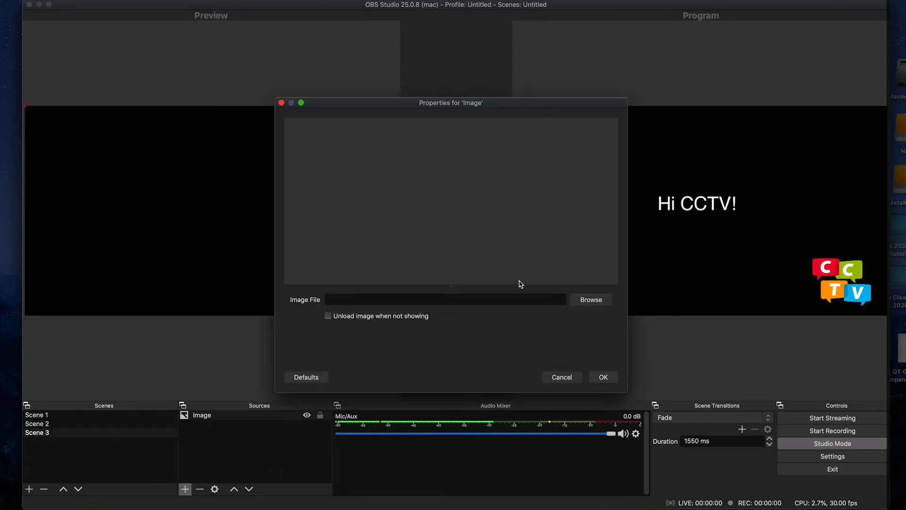
Load Photo on 6-8-20 at 10.49 AM.jpg from the Desktop Clean Up 6.22.2020 folder into the image source
left_click(597, 299)
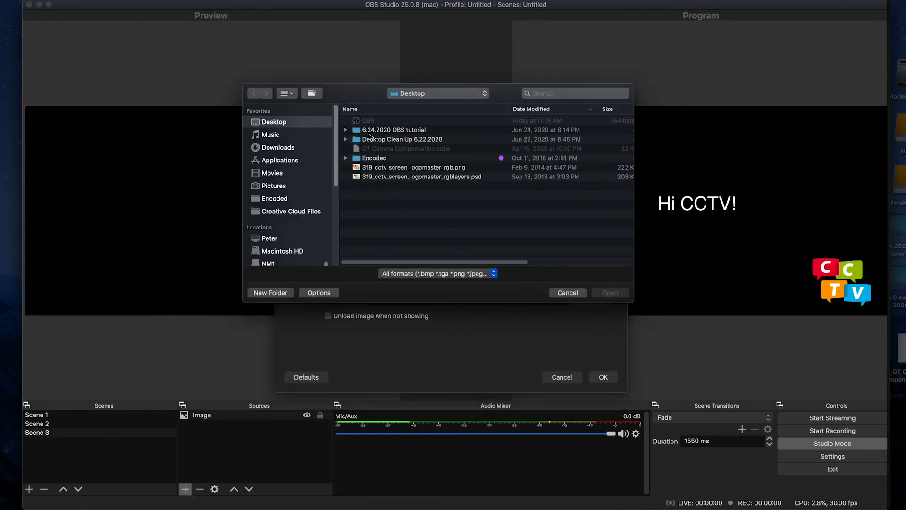
left_click(368, 143)
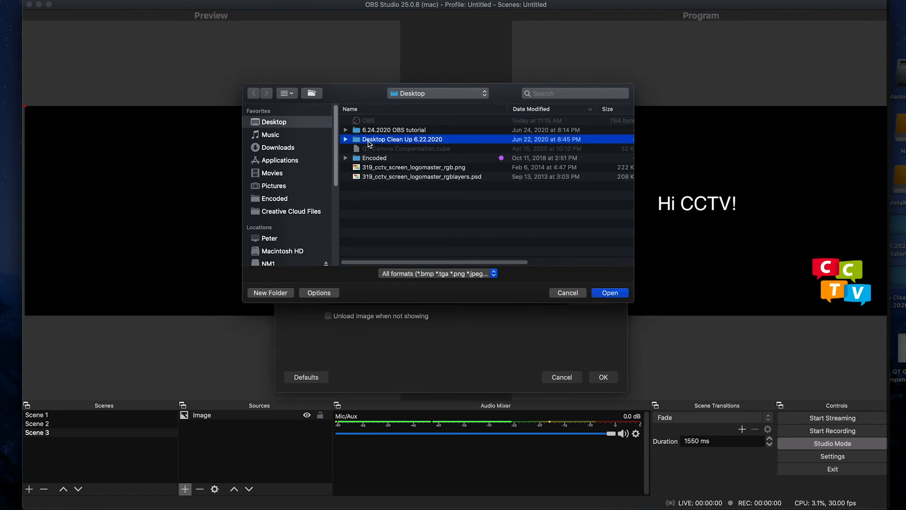
double_click(368, 141)
left_click(384, 138)
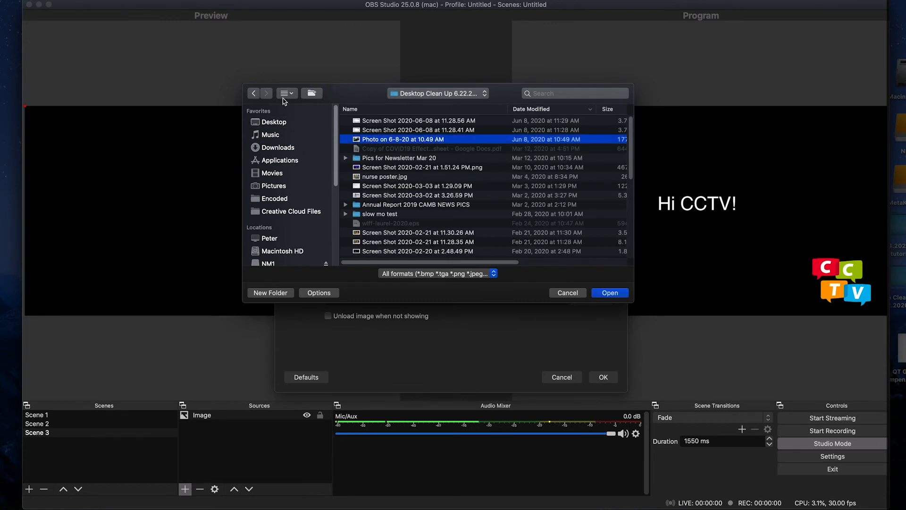
left_click(291, 97)
left_click(299, 148)
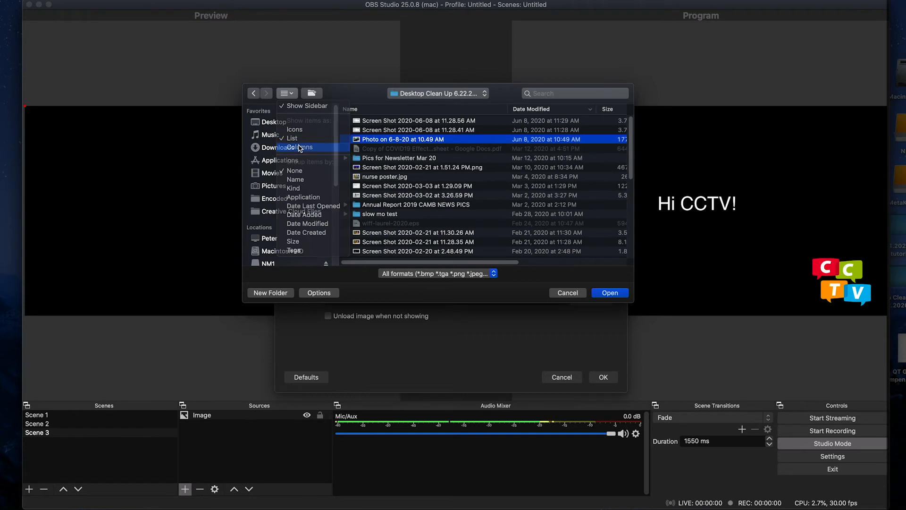
left_click(610, 293)
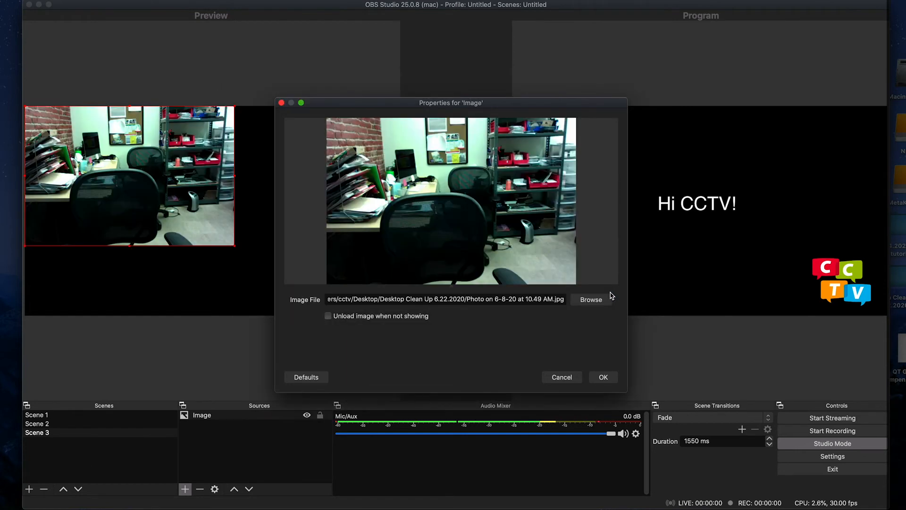
left_click(607, 381)
Enlarge the office photo to span the full width of the preview canvas and transition Scene 3 to the program
mouse_move(161, 189)
left_mouse_down()
mouse_move(215, 210)
mouse_move(154, 192)
left_mouse_up()
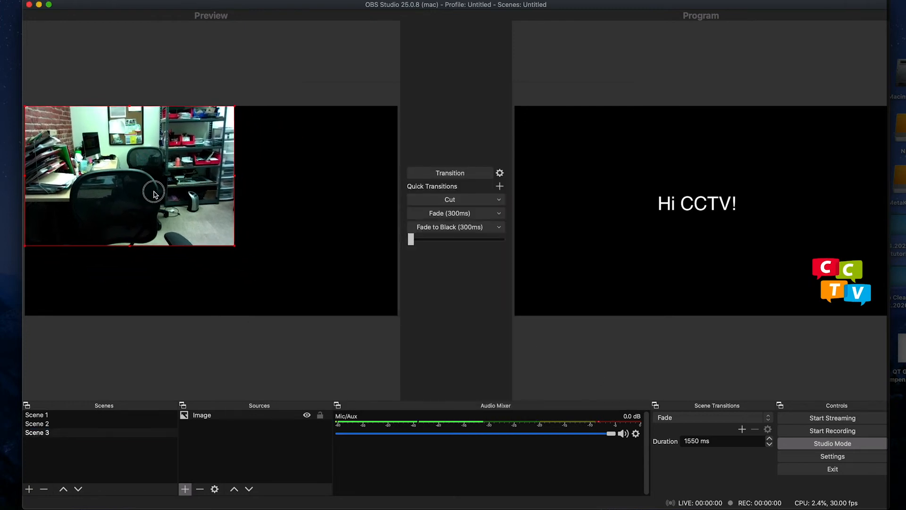
left_click_drag(234, 250, 302, 255)
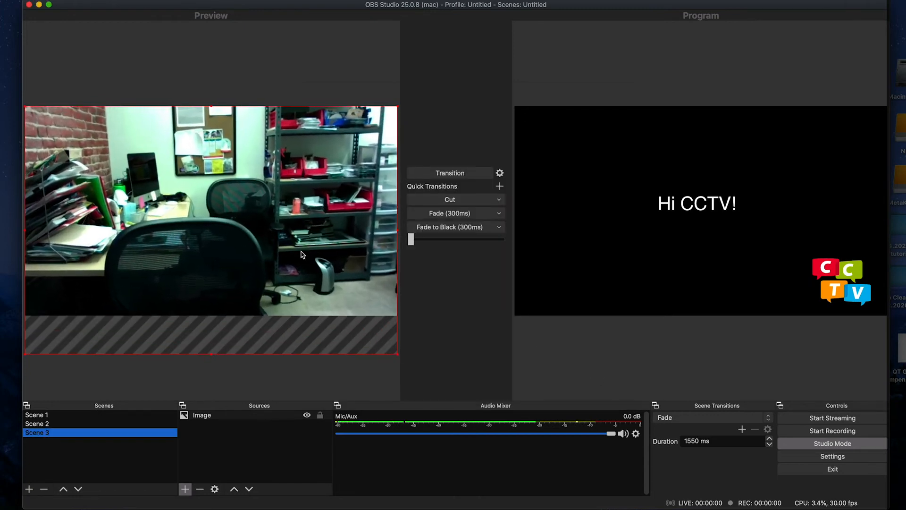
left_click(468, 175)
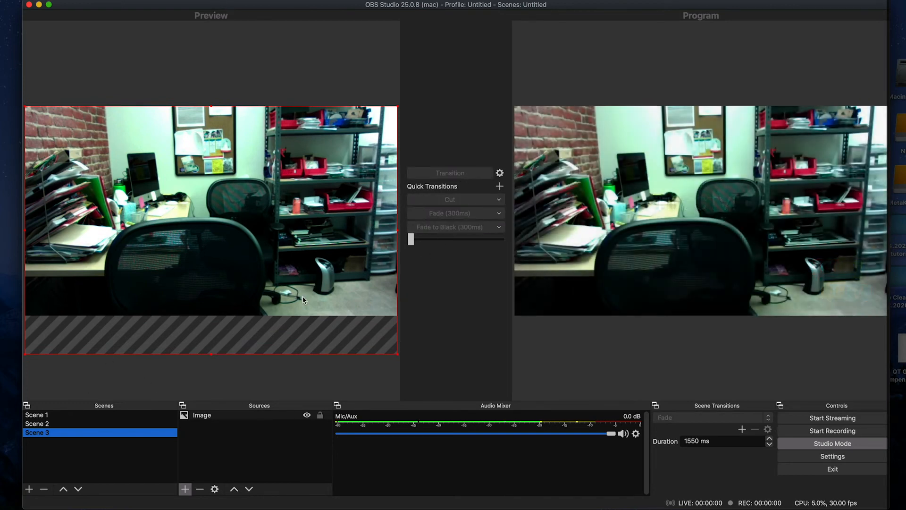
Load Scene 2 into the preview and transition it to the program
left_click(41, 423)
left_click(48, 433)
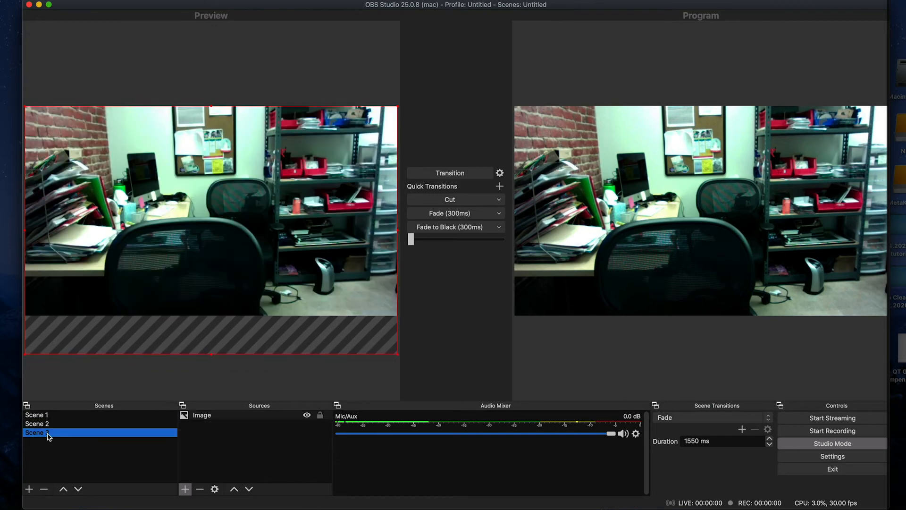
left_click(49, 424)
left_click(472, 173)
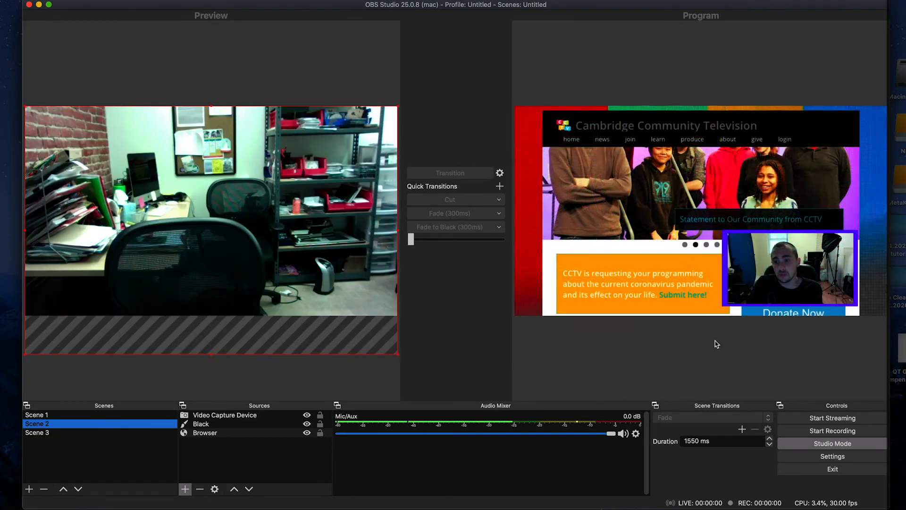
Turn off Studio Mode and switch through Scene 3, Scene 1 and Scene 2 directly
left_click(822, 443)
left_click(42, 433)
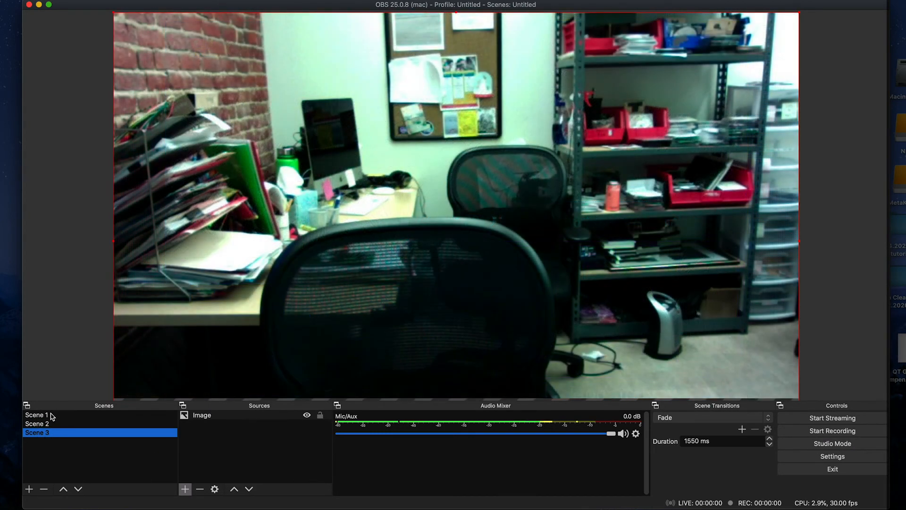
left_click(55, 414)
left_click(56, 423)
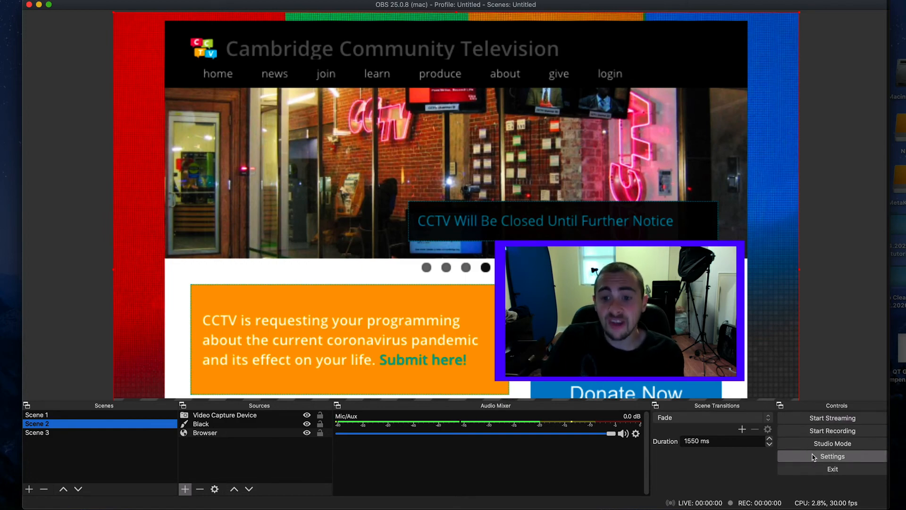
Set the streaming service to YouTube / YouTube Gaming in the settings, keeping Primary YouTube ingest server as the server
left_click(813, 456)
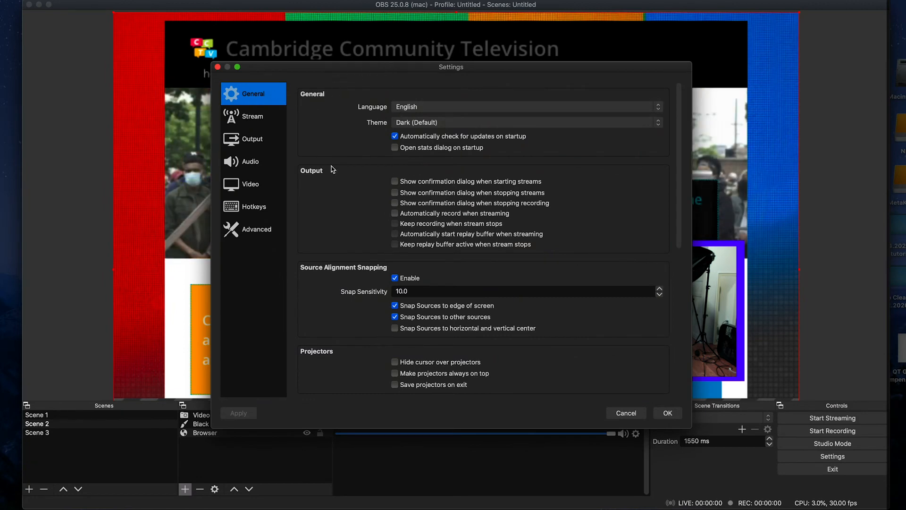
left_click(254, 119)
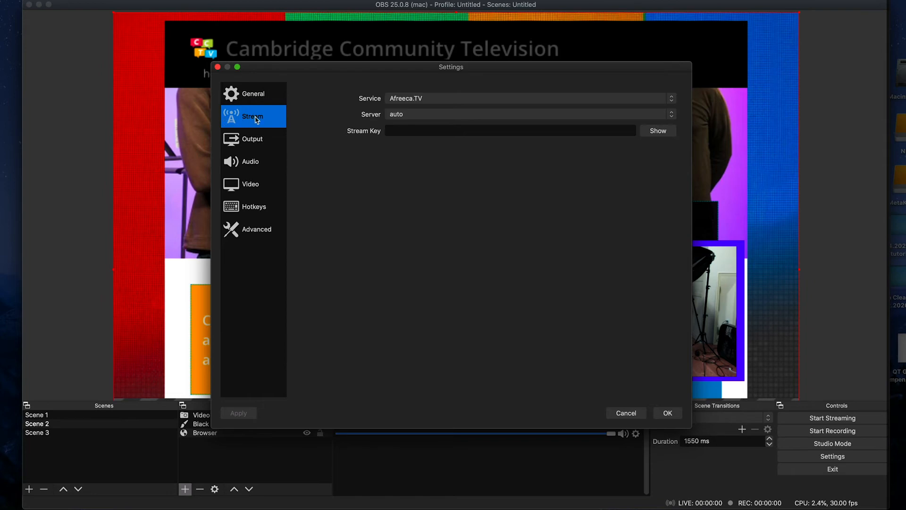
left_click(458, 98)
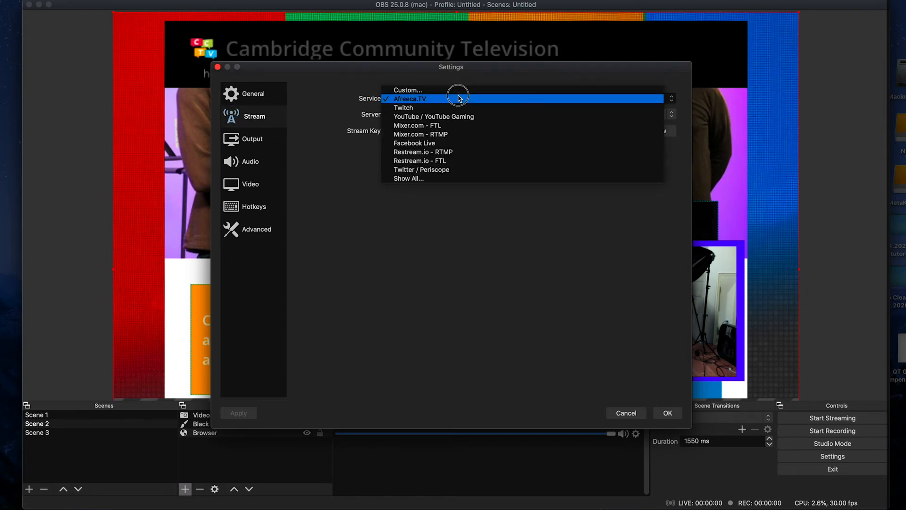
left_click(437, 119)
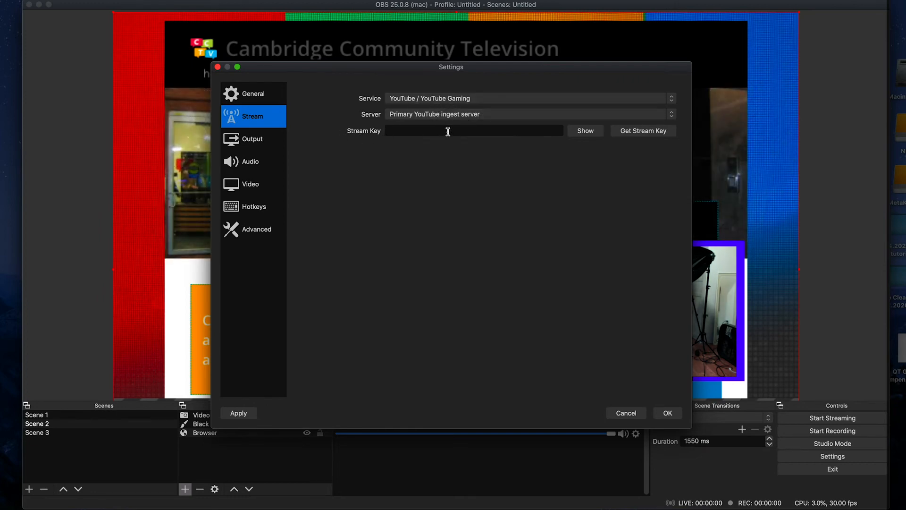
left_click(472, 118)
left_click(474, 115)
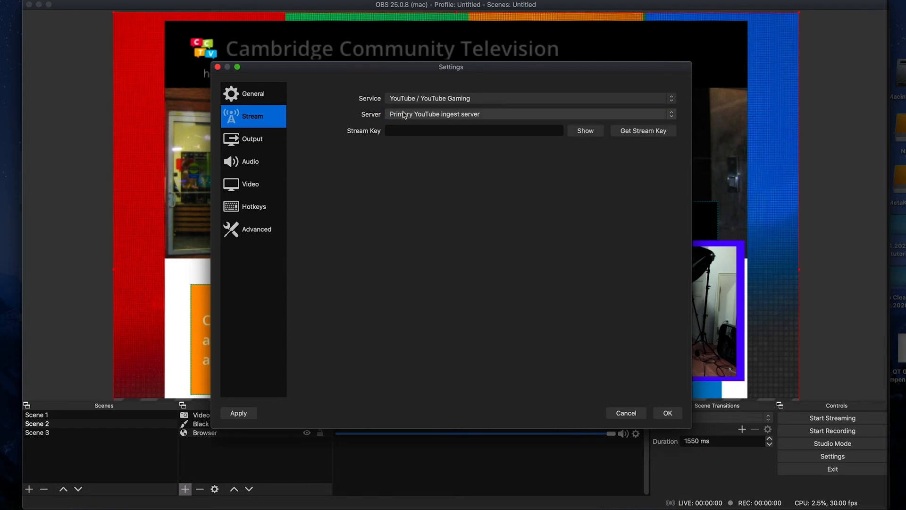
Review the full list of streaming services, keeping YouTube / YouTube Gaming selected
left_click(506, 98)
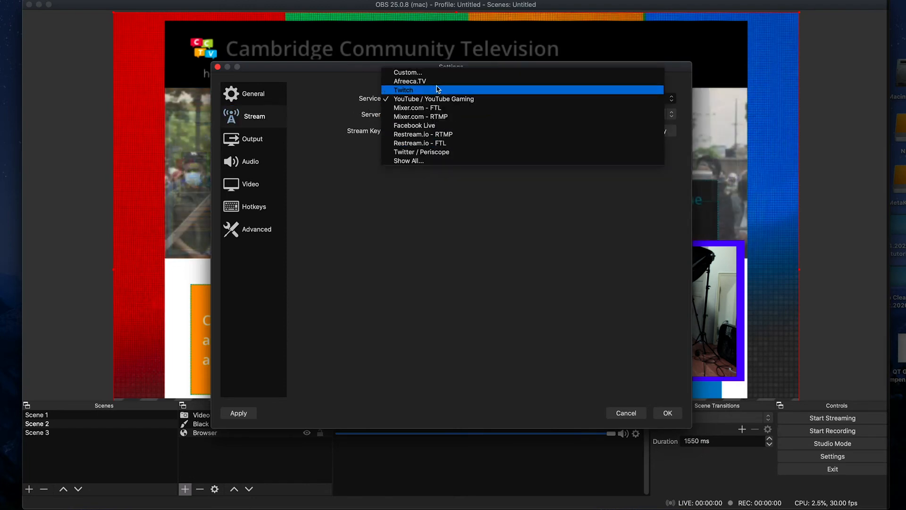
left_click(420, 161)
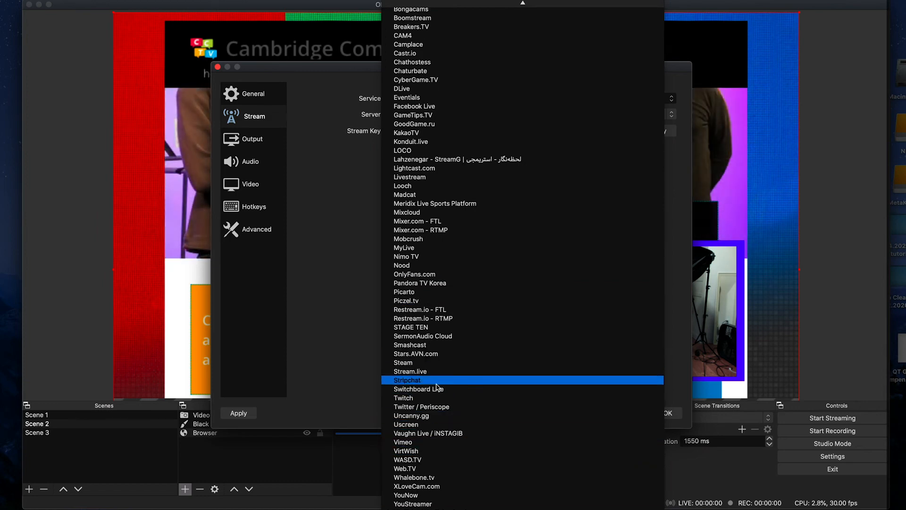
left_click(364, 245)
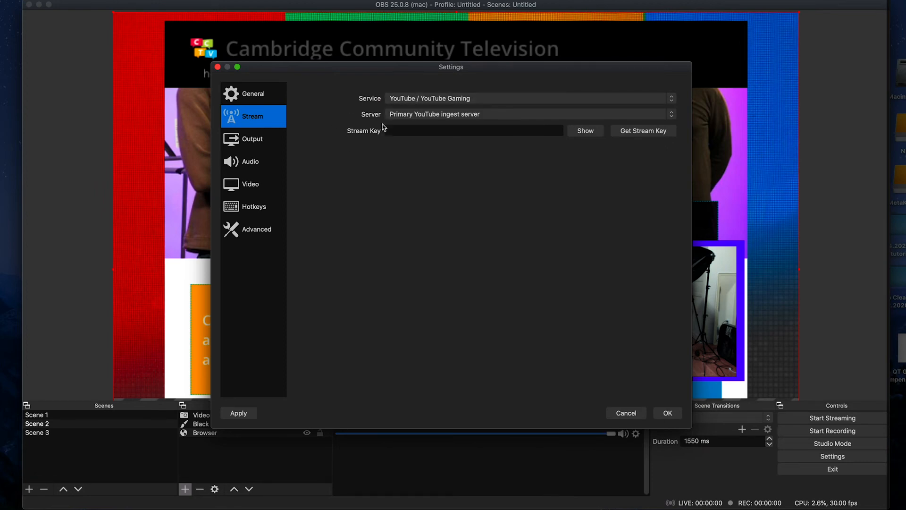
Switch the output mode to Advanced to view its options, and return it to Simple
left_click(257, 138)
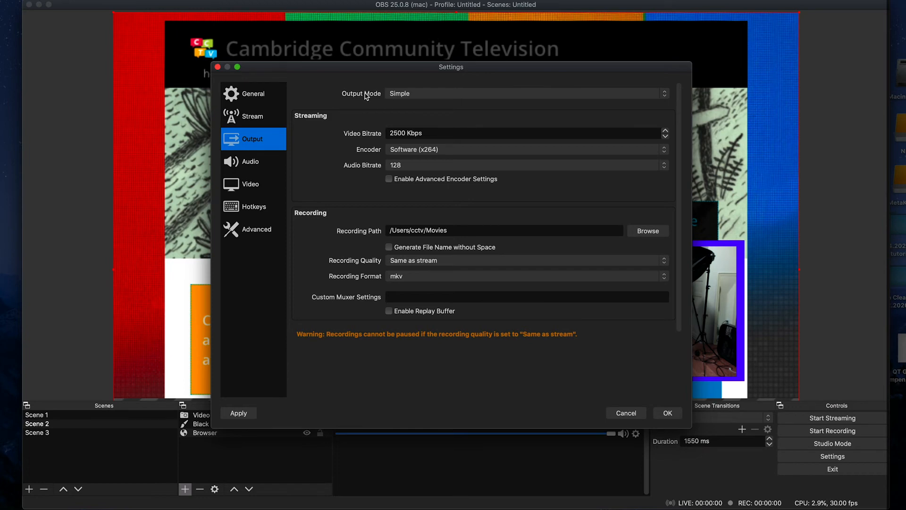
left_click(464, 96)
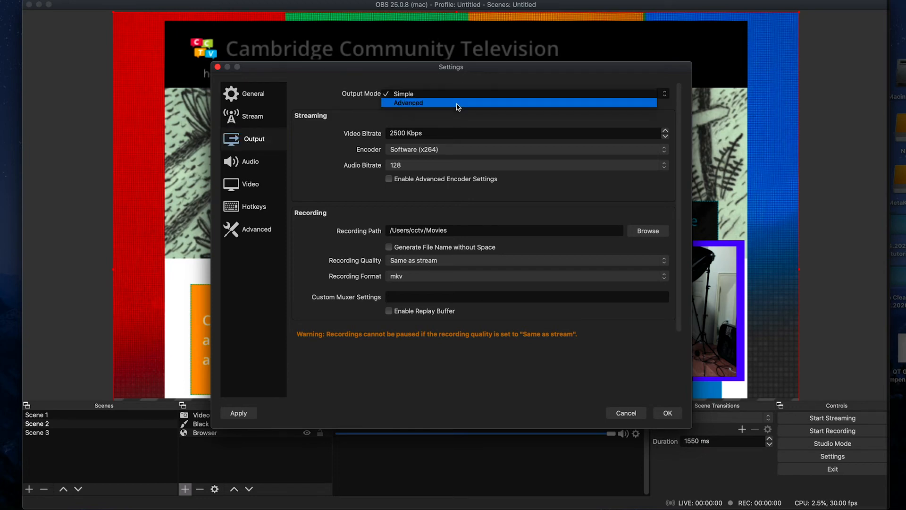
left_click(457, 102)
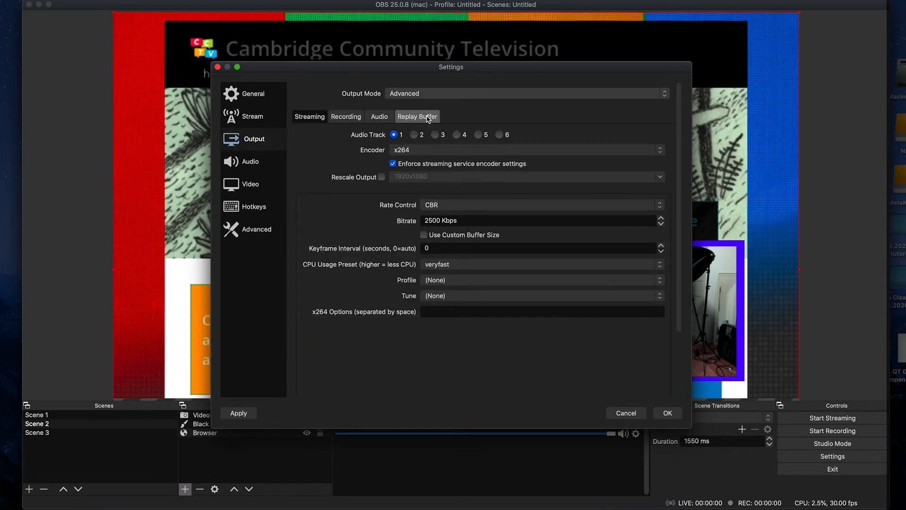
left_click(425, 93)
left_click(427, 85)
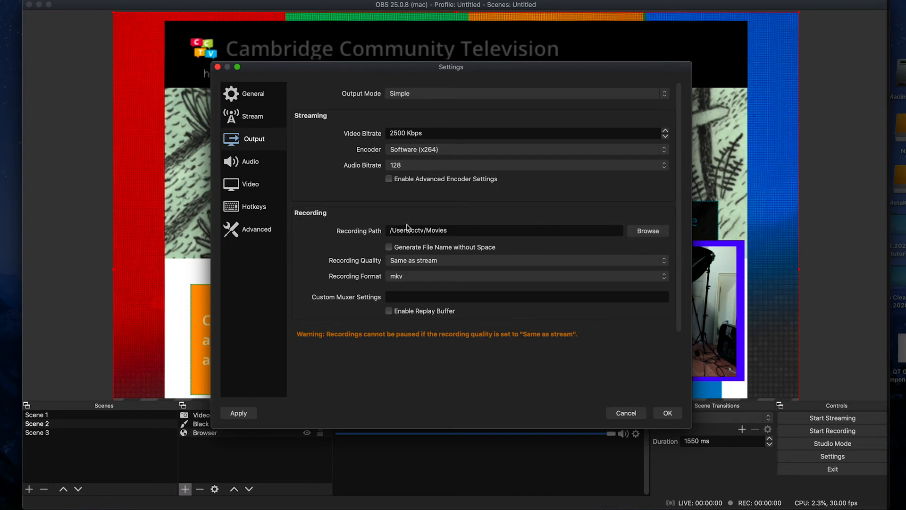
Browse the recording folder without changing it, and try the Lossless Quality, Tremendously Large File Size recording option, declining its use
left_click(663, 231)
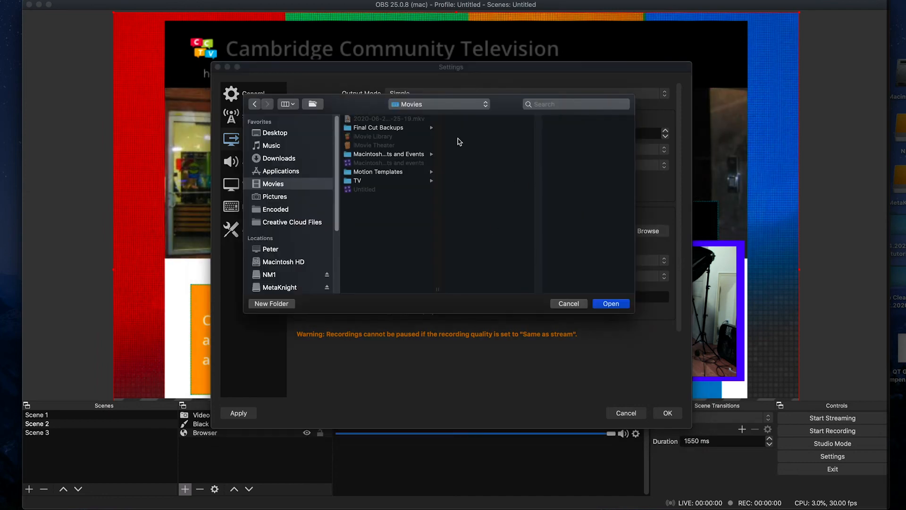
left_click(567, 304)
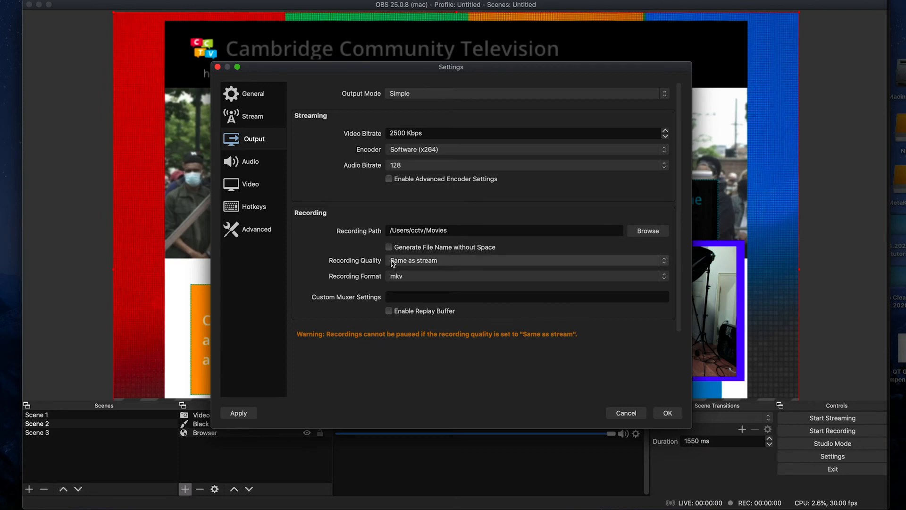
left_click(466, 263)
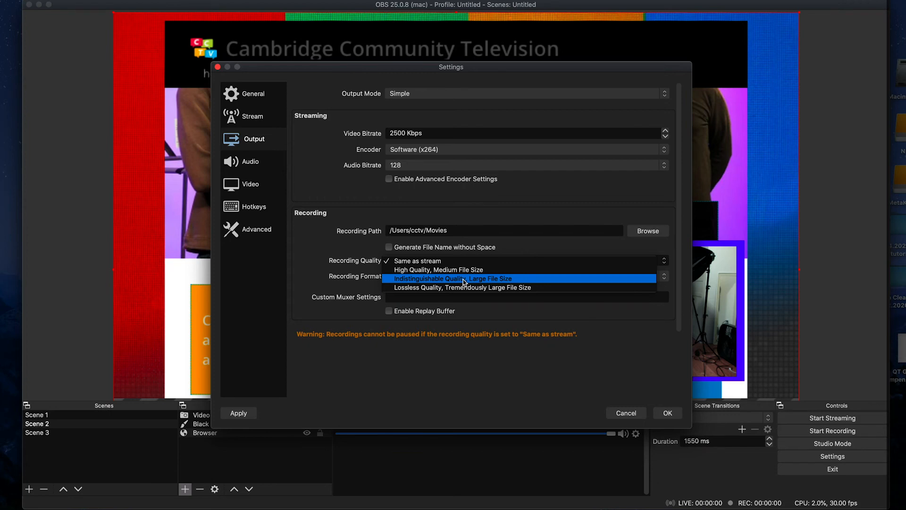
left_click(440, 289)
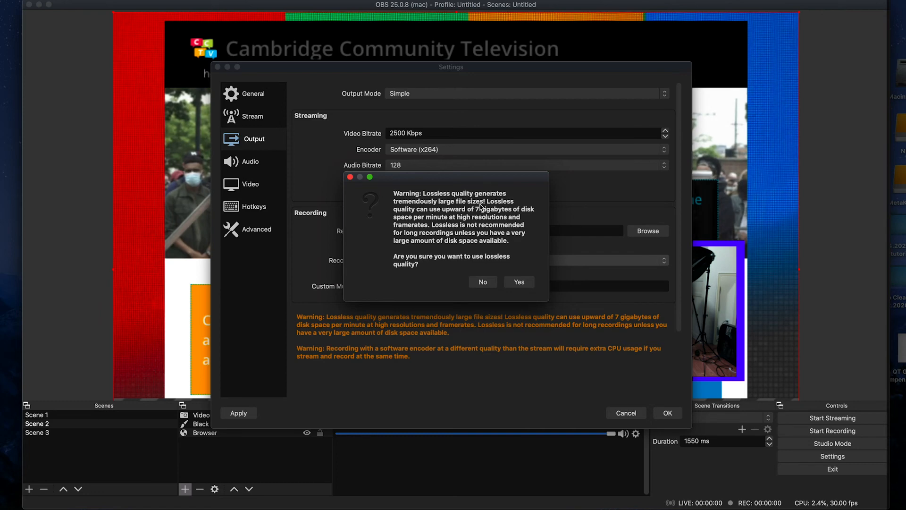
left_click(491, 281)
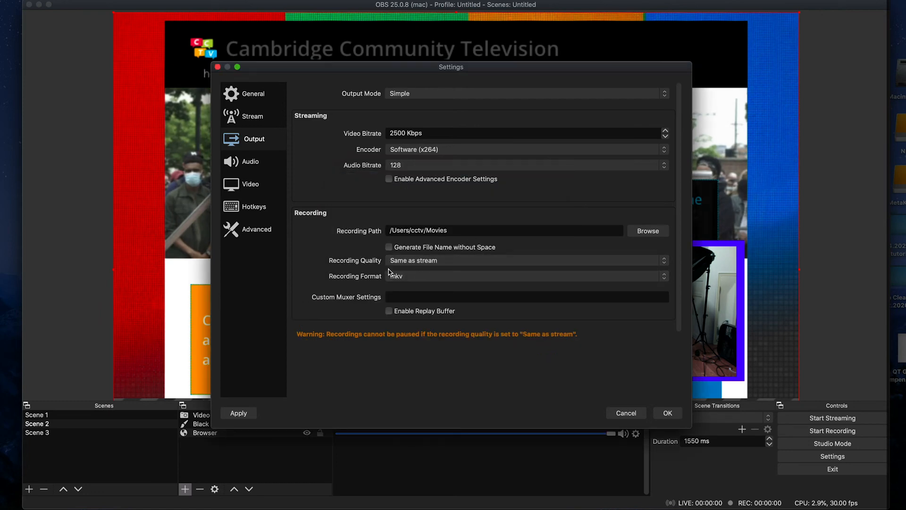
Review the recording quality and recording format choices, keeping Same as stream and mkv
left_click(423, 264)
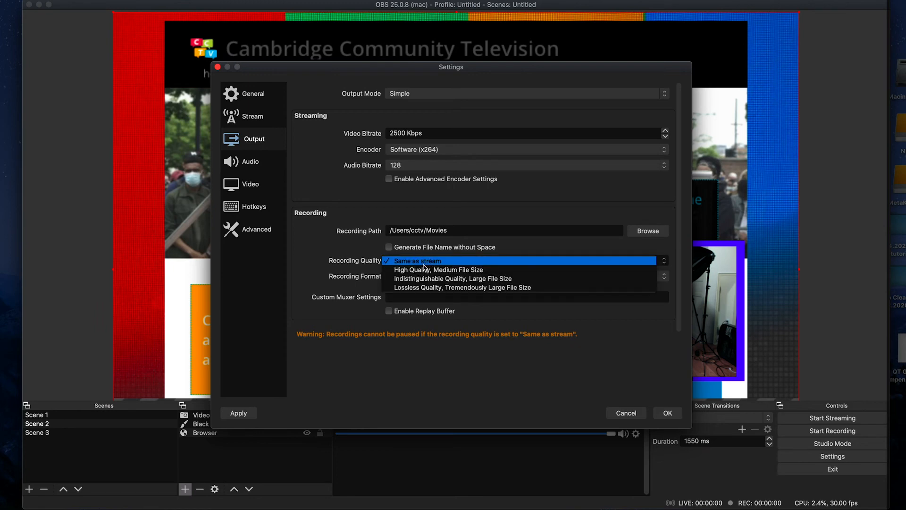
left_click(352, 257)
left_click(409, 260)
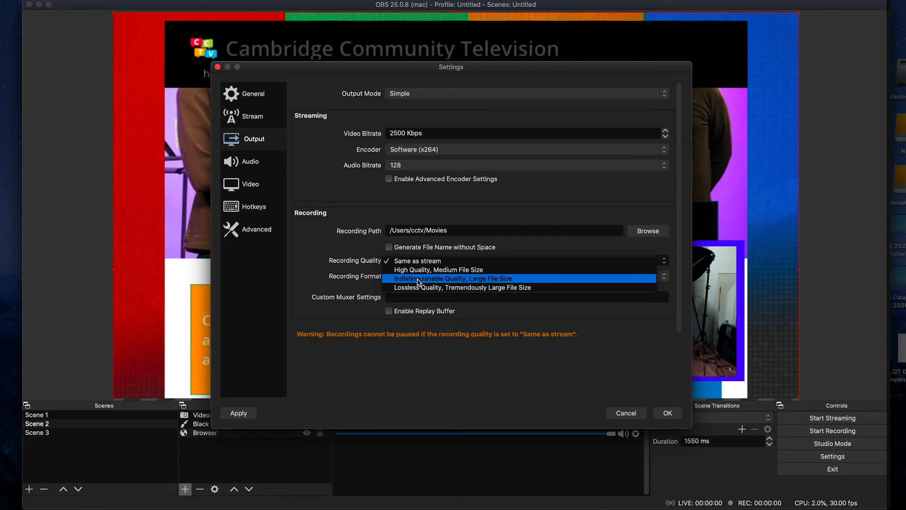
left_click(352, 259)
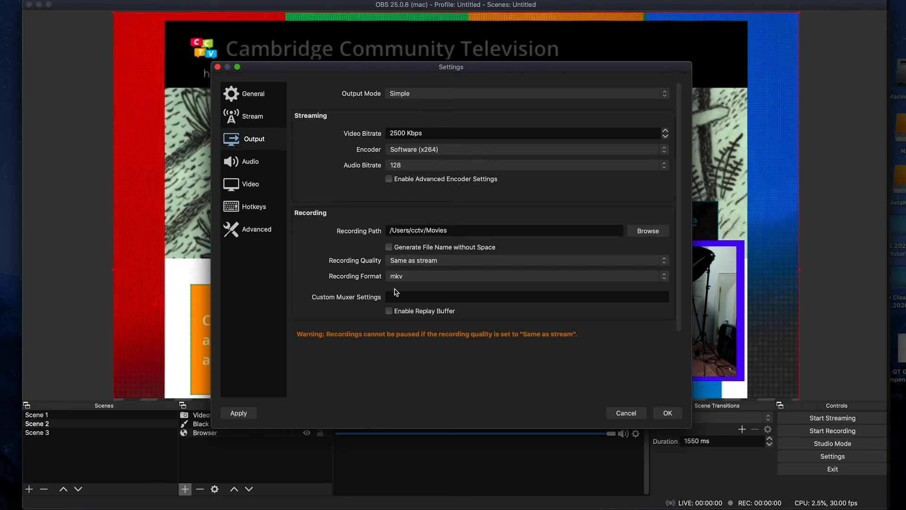
left_click(392, 276)
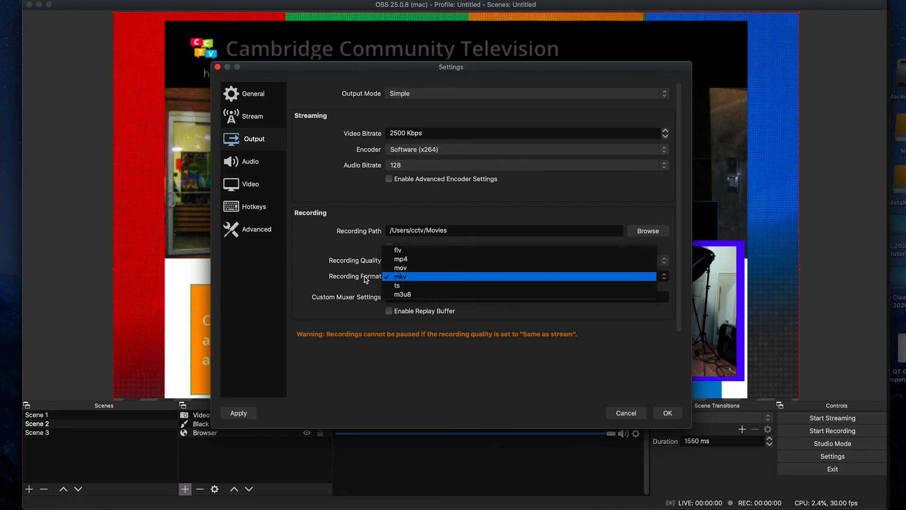
left_click(365, 279)
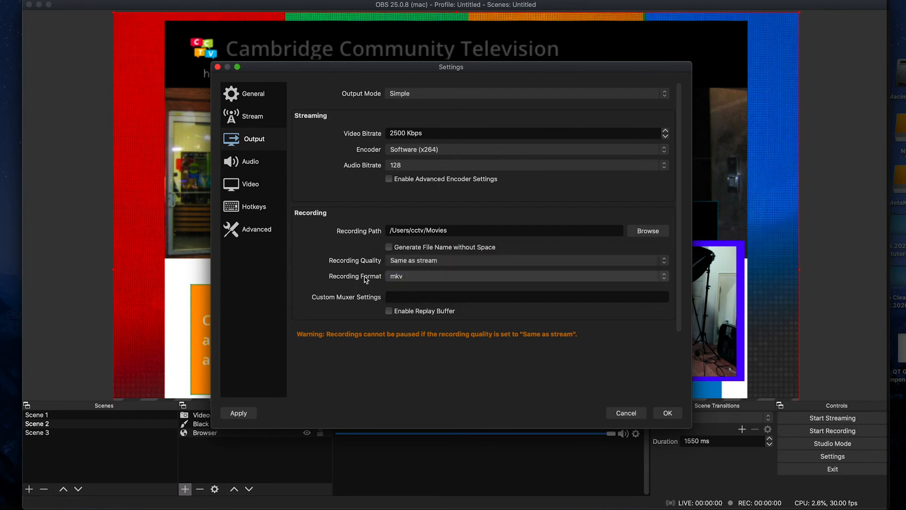
Review the Desktop Audio device choices in the audio settings, keeping Disabled
left_click(243, 162)
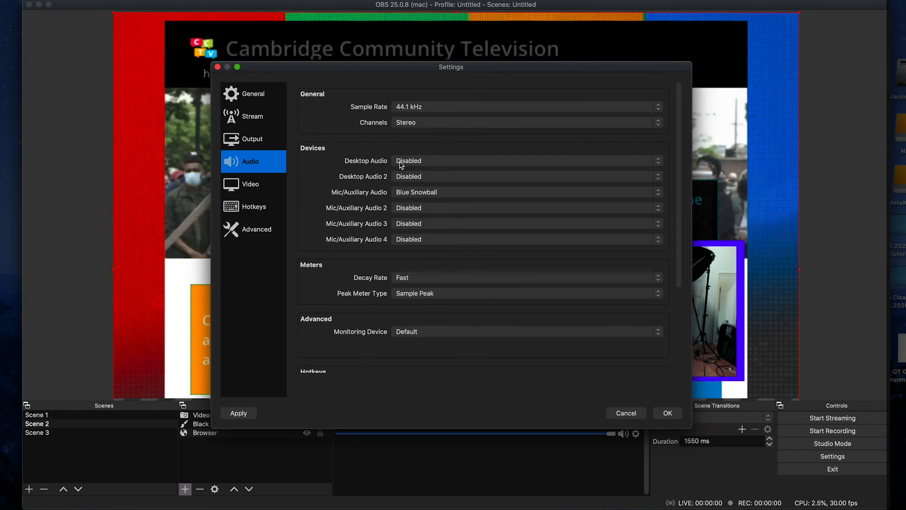
left_click(476, 161)
left_click(485, 153)
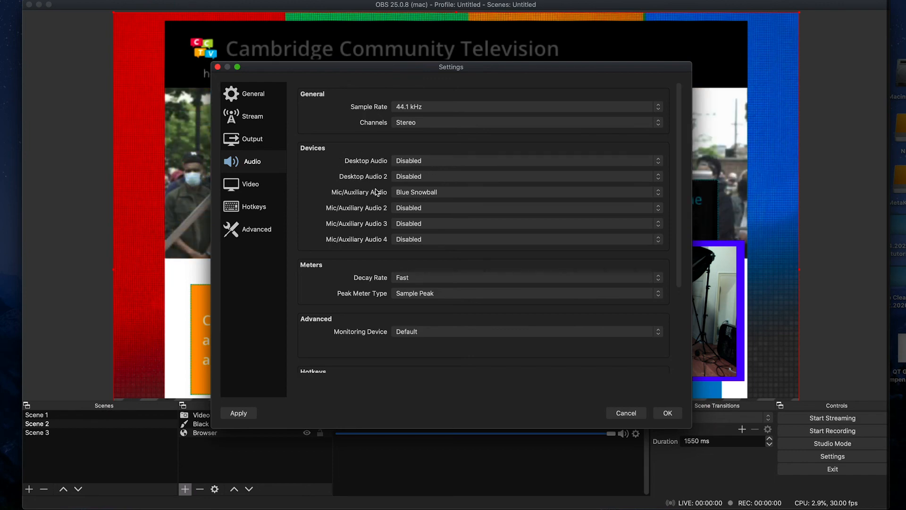
Switch the Mic/Auxiliary Audio device to Default, return it to Blue Snowball, and review the other microphone choices
left_click(411, 193)
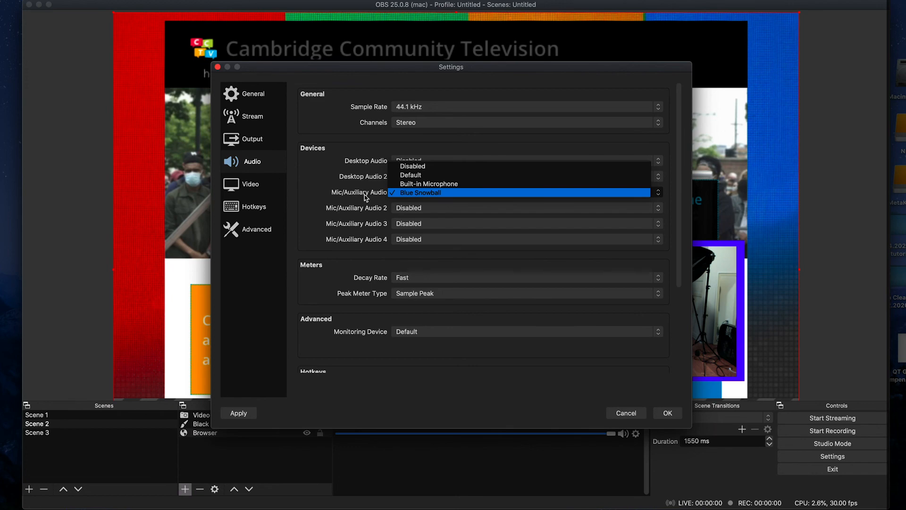
left_click(418, 175)
left_click(416, 195)
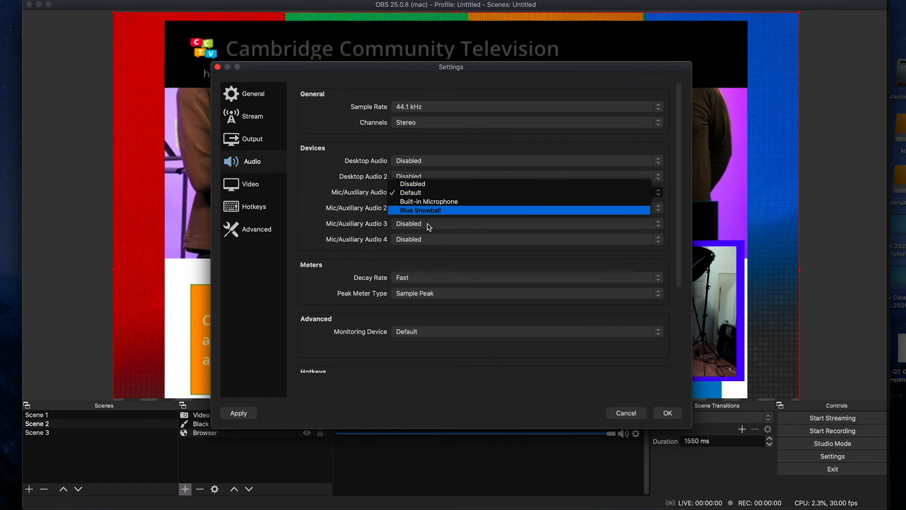
left_click(428, 211)
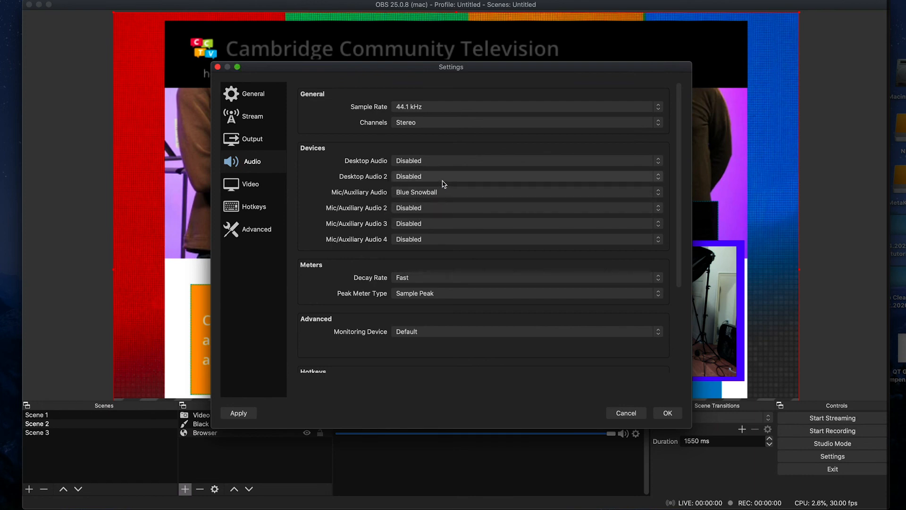
left_click(397, 196)
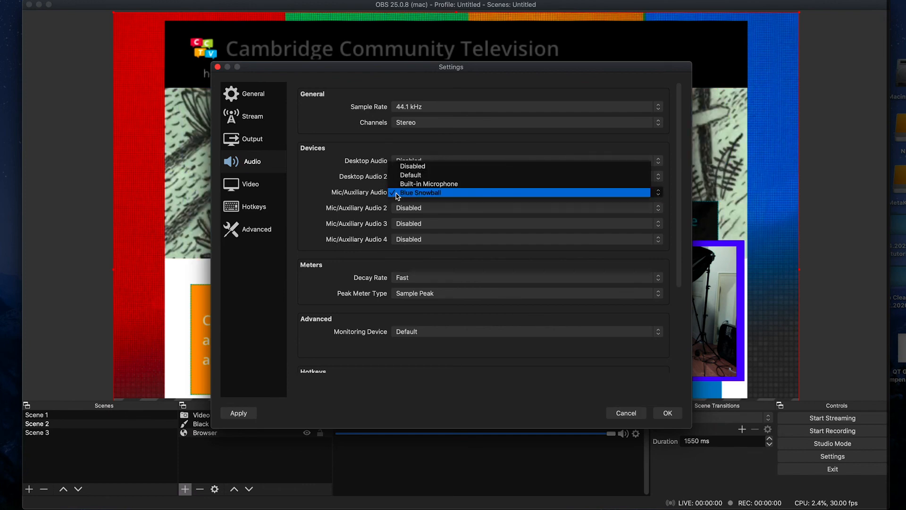
left_click(405, 196)
left_click(406, 196)
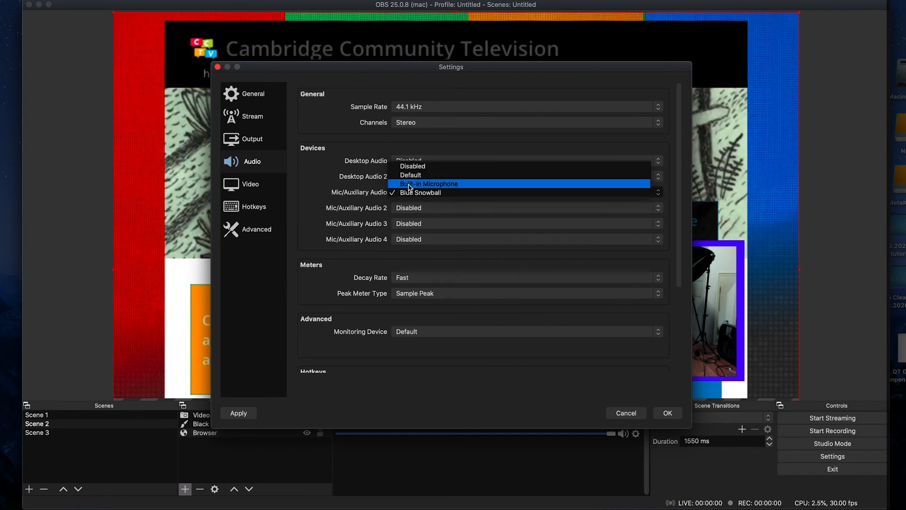
left_click(407, 193)
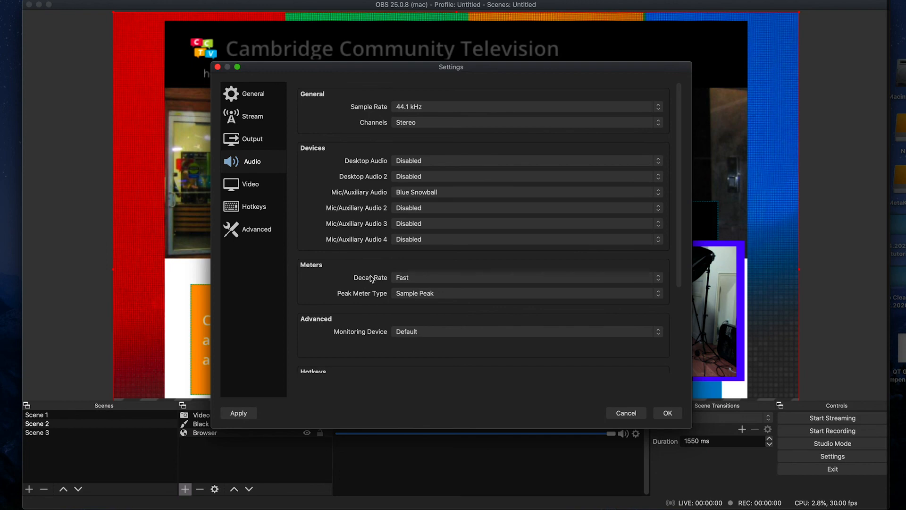
Review the base resolution and common FPS choices in the video settings, keeping 1920x1080 and 30
left_click(253, 185)
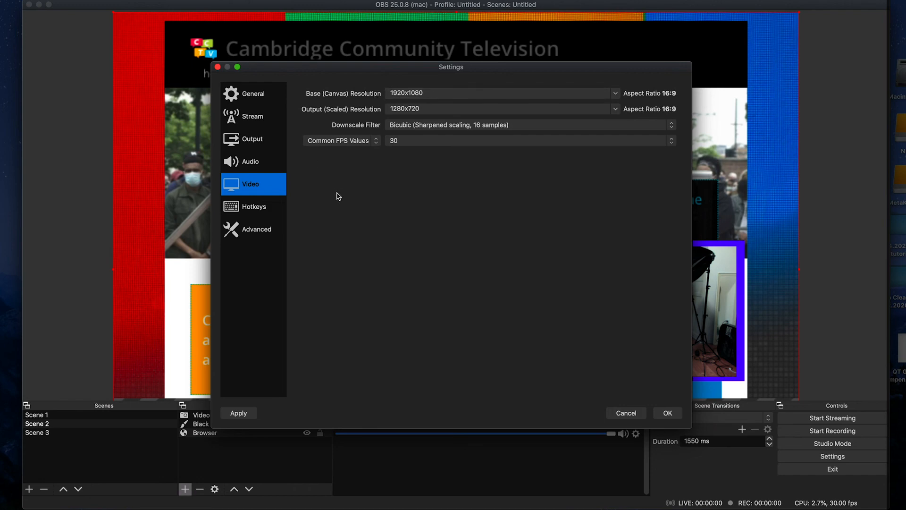
left_click_drag(315, 72, 851, 138)
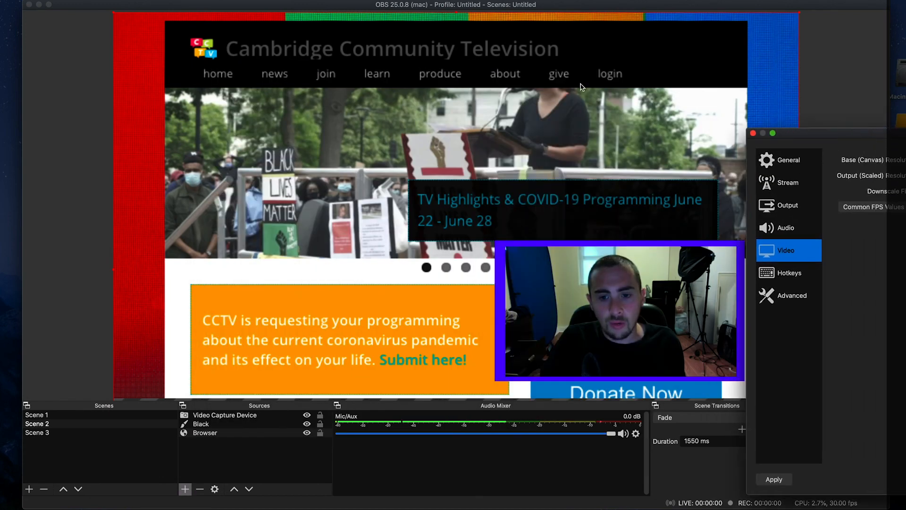
left_click_drag(862, 134, 391, 63)
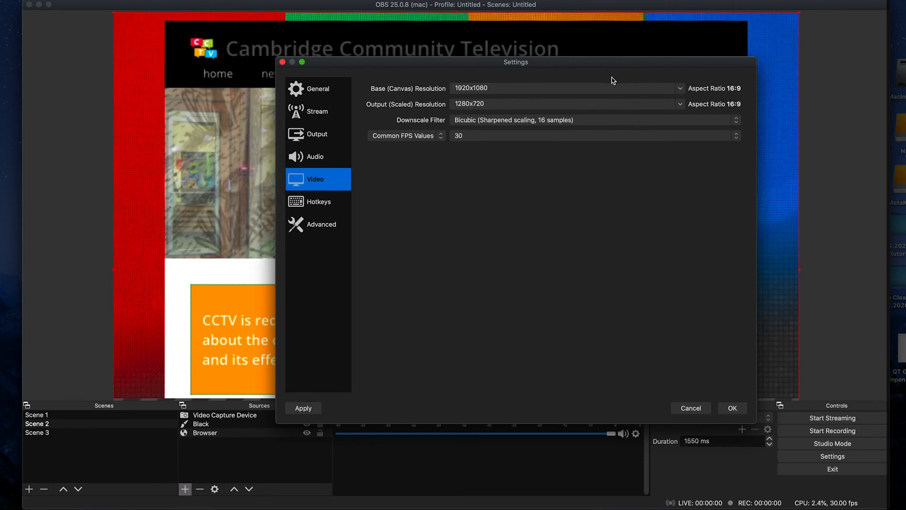
left_click(686, 90)
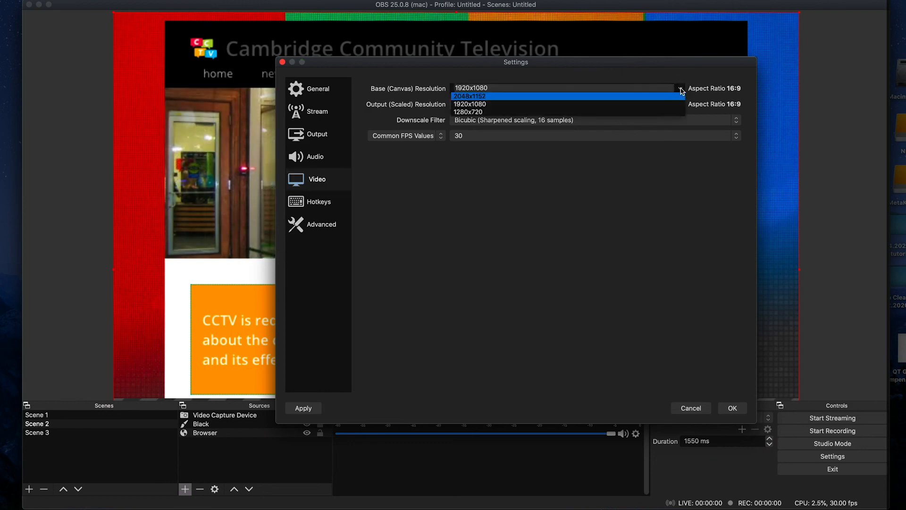
left_click(370, 76)
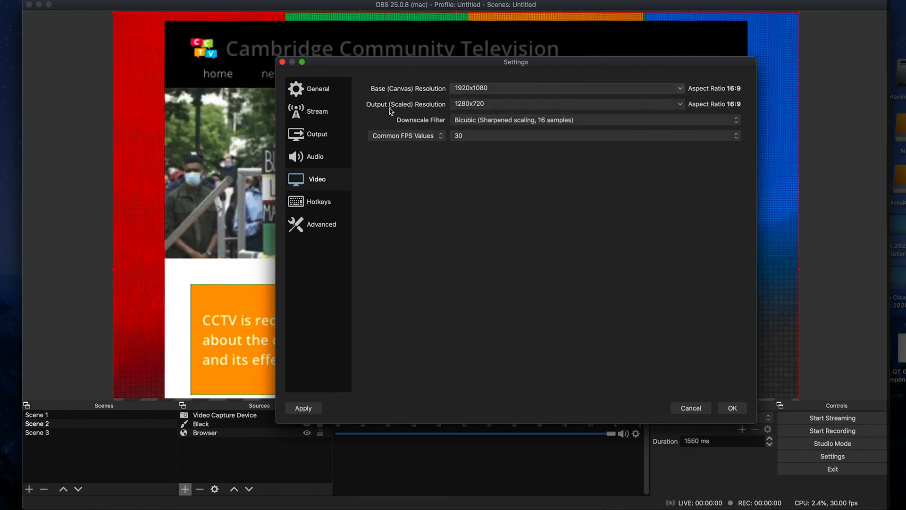
left_click(507, 86)
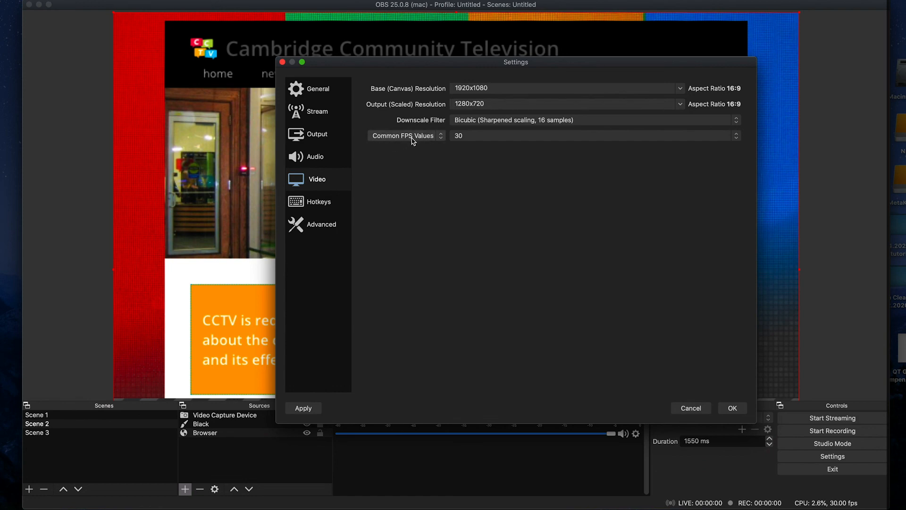
left_click(491, 139)
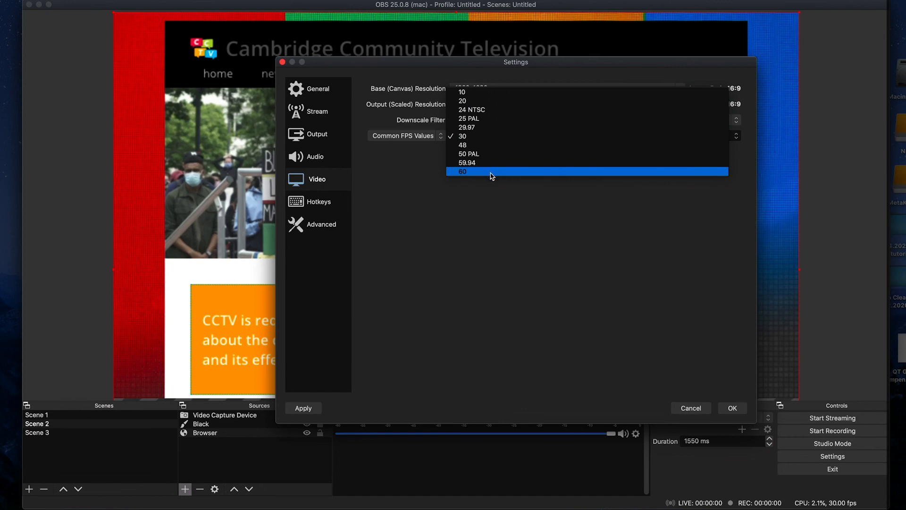
left_click(469, 136)
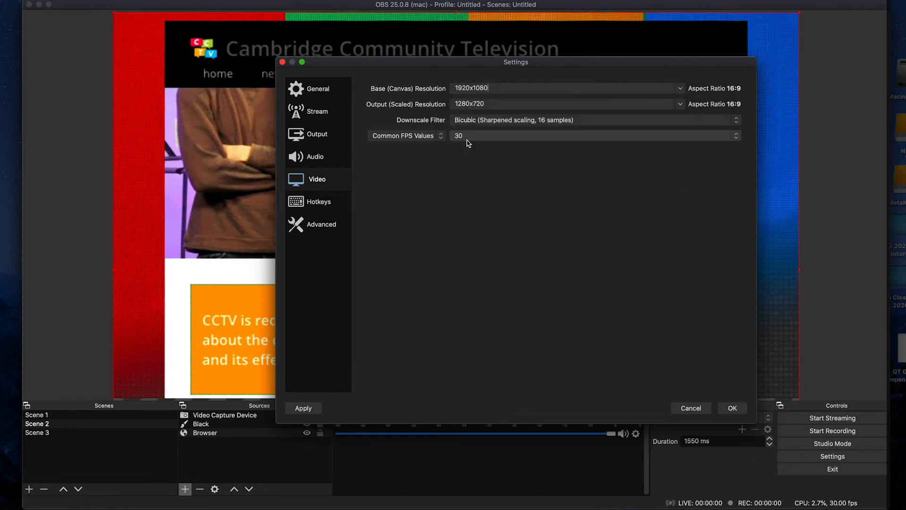
Look through the Hotkeys, Advanced and General settings and accept the settings
left_click(326, 200)
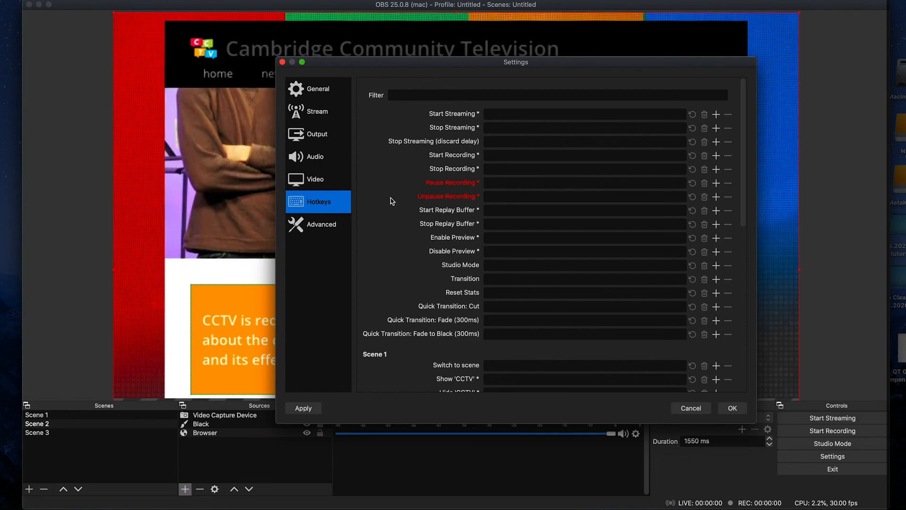
left_click(305, 231)
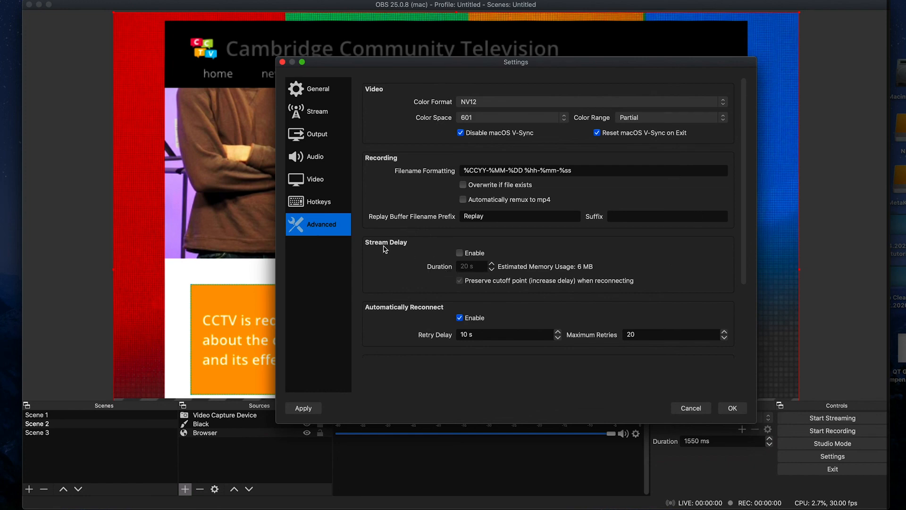
left_click(313, 94)
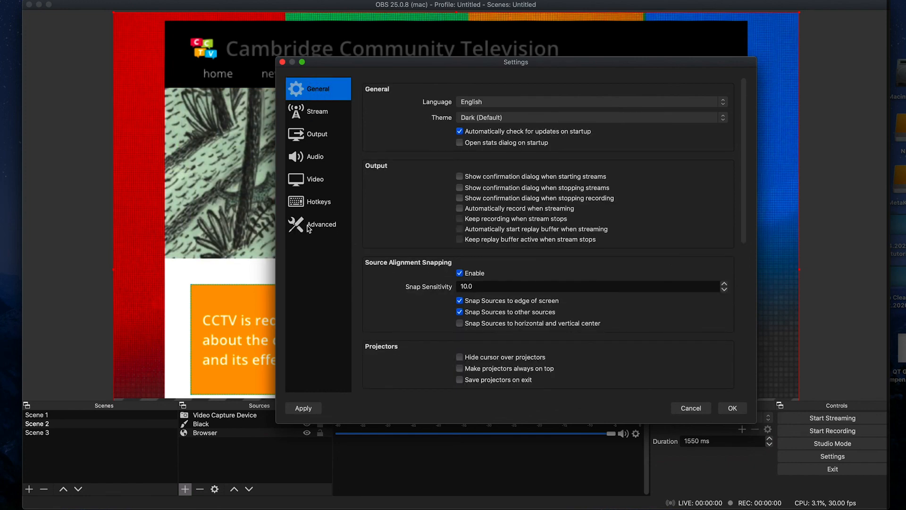
left_click(732, 408)
Enlarge the webcam source in Scene 2 to about the width of the web page and position it over the page
left_click_drag(516, 247, 174, 38)
mouse_move(256, 106)
left_mouse_down()
mouse_move(283, 111)
mouse_move(269, 104)
left_mouse_up()
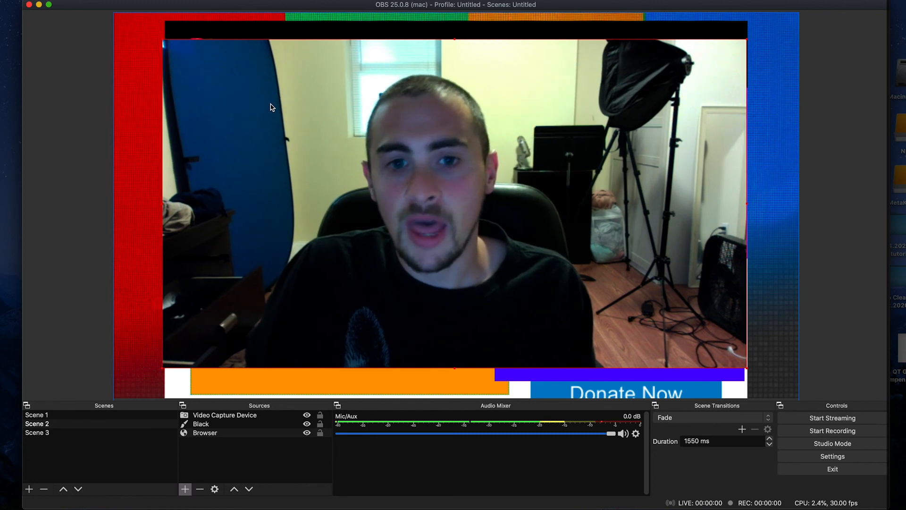